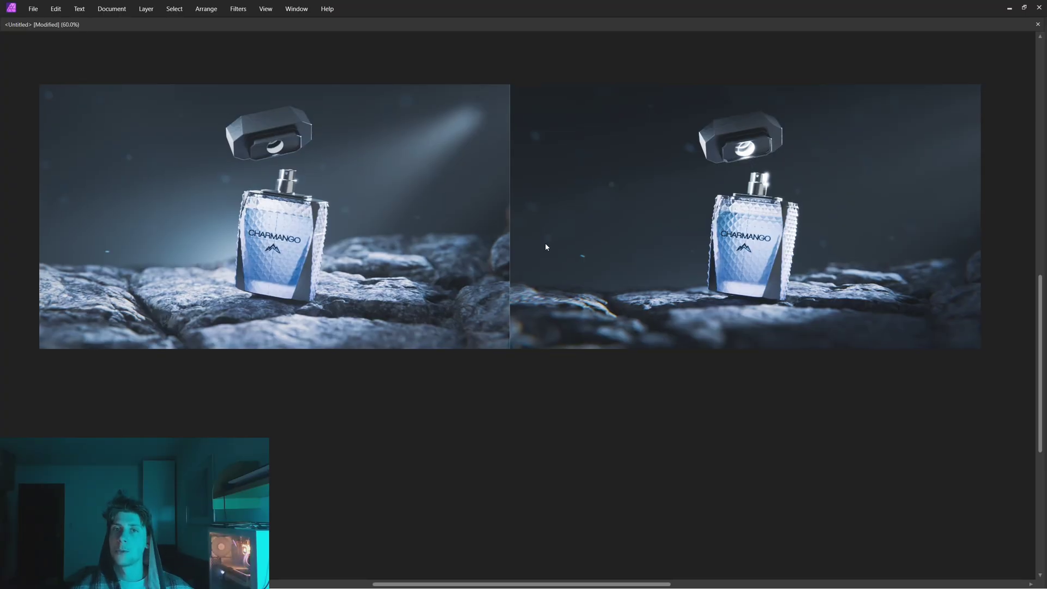
Compare the two perfume bottle renders side by side, and switch to Blender
scroll(541, 242, left, 3)
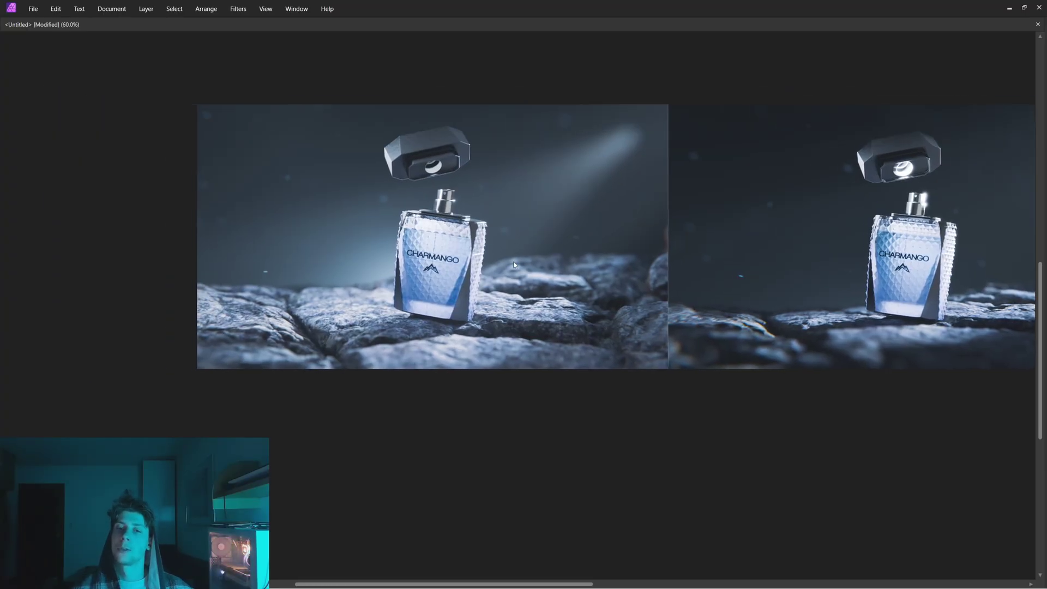
scroll(731, 249, right, 5)
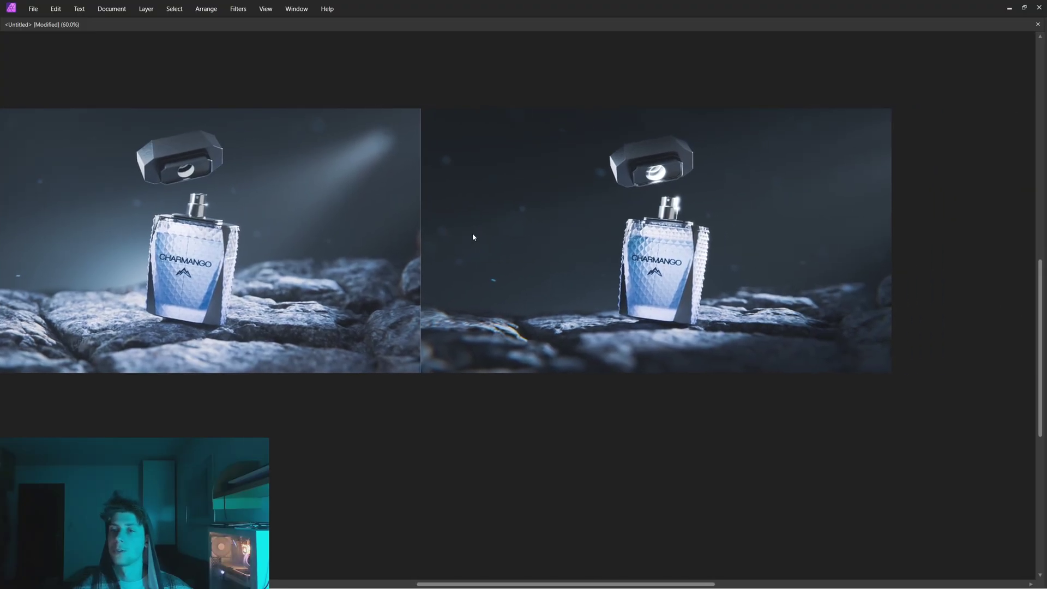
scroll(415, 292, left, 2)
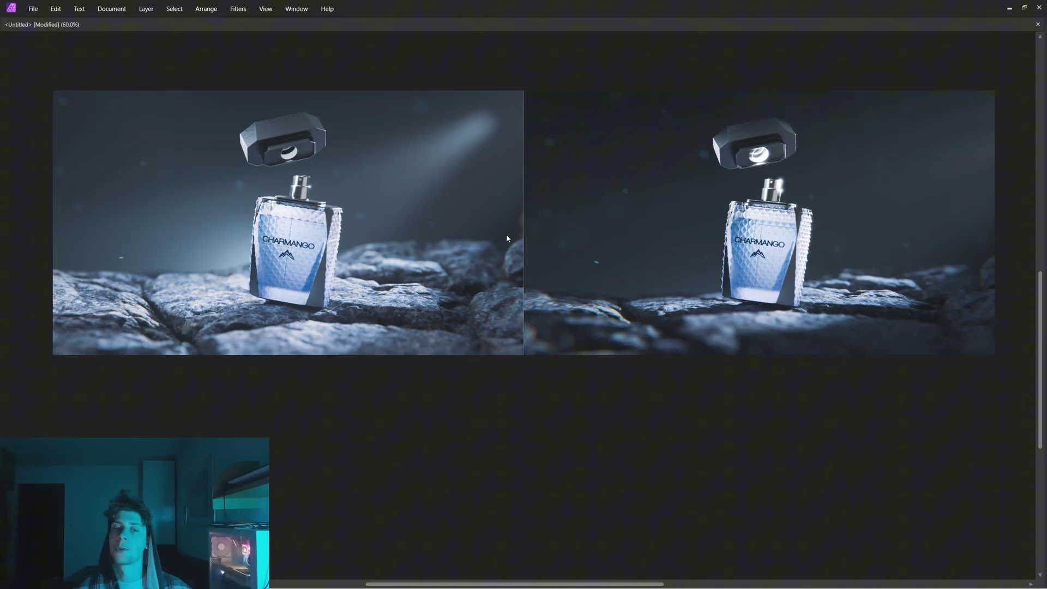
scroll(791, 212, right, 1)
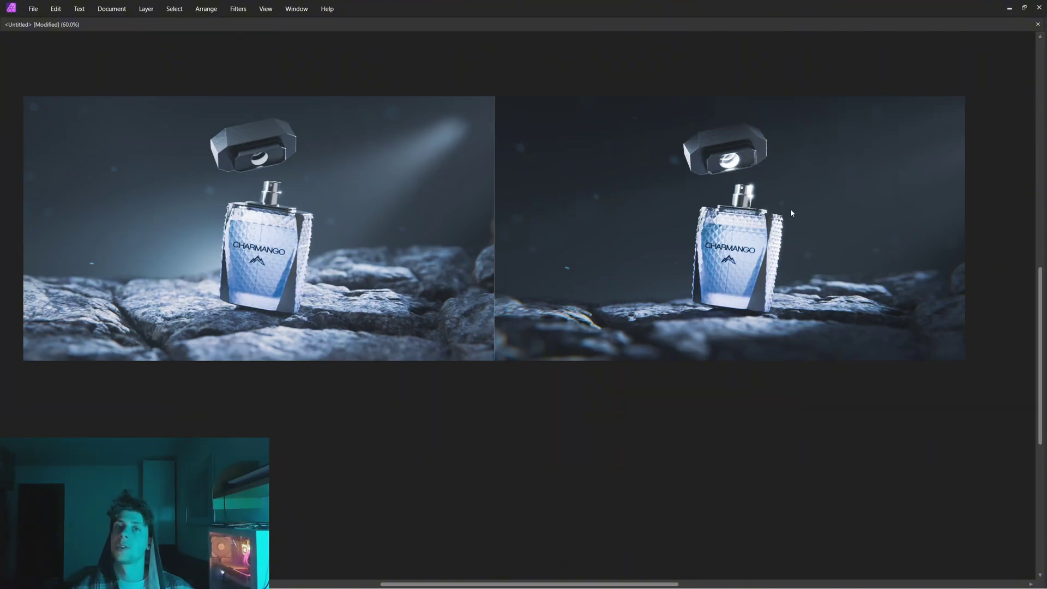
scroll(792, 212, right, 3)
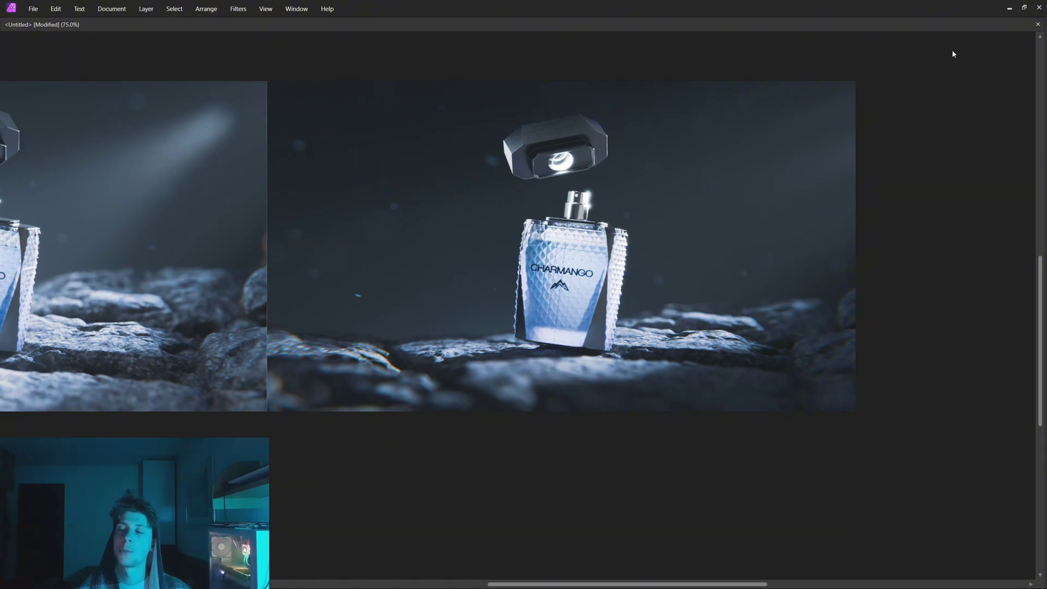
click(1009, 10)
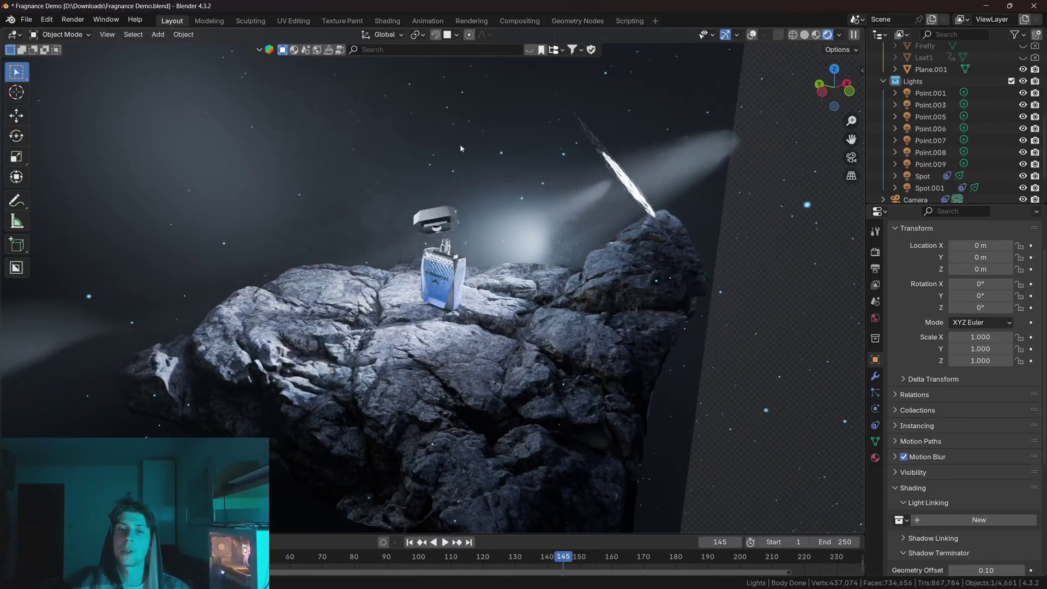
Turn on the viewport overlays to reveal the light objects around the bottle and rock
middle_drag(464, 313, 476, 321)
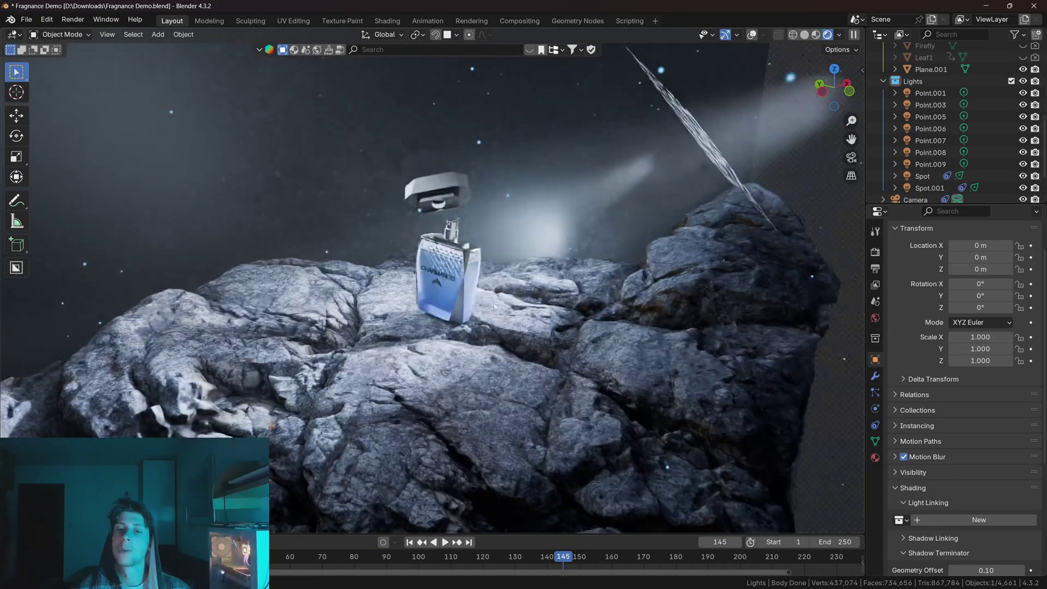
scroll(443, 328, up, 3)
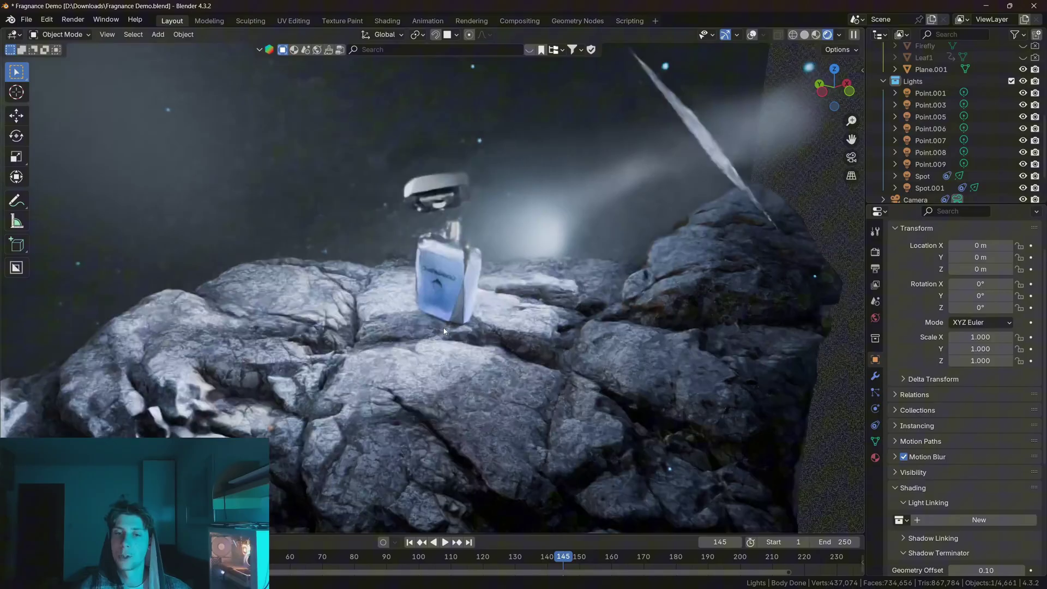
middle_drag(443, 328, 435, 327)
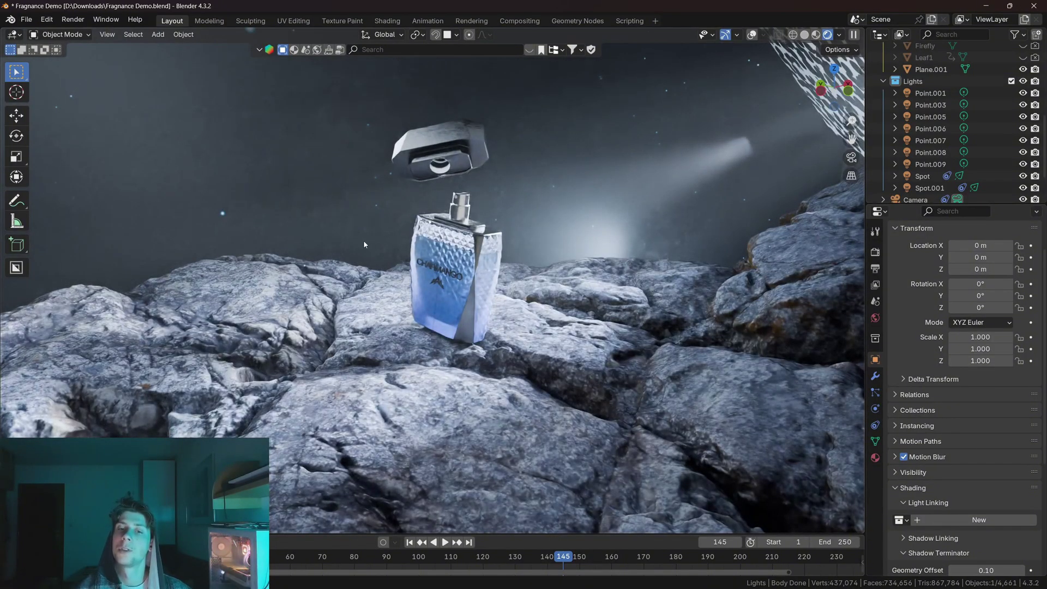
key(KP_0)
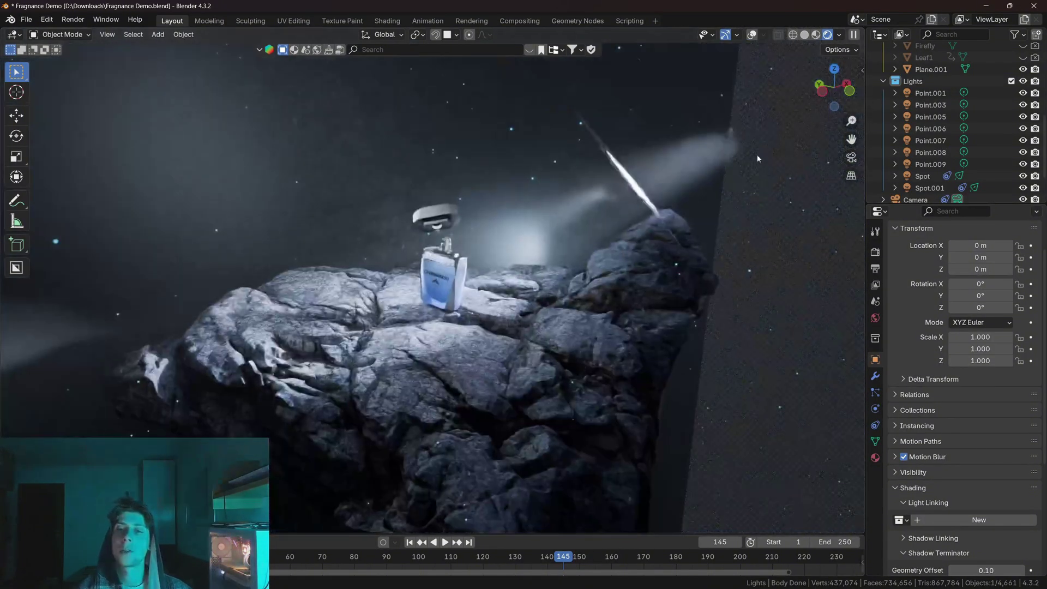
click(751, 35)
scroll(495, 216, up, 3)
middle_drag(495, 216, 502, 222)
scroll(503, 223, down, 5)
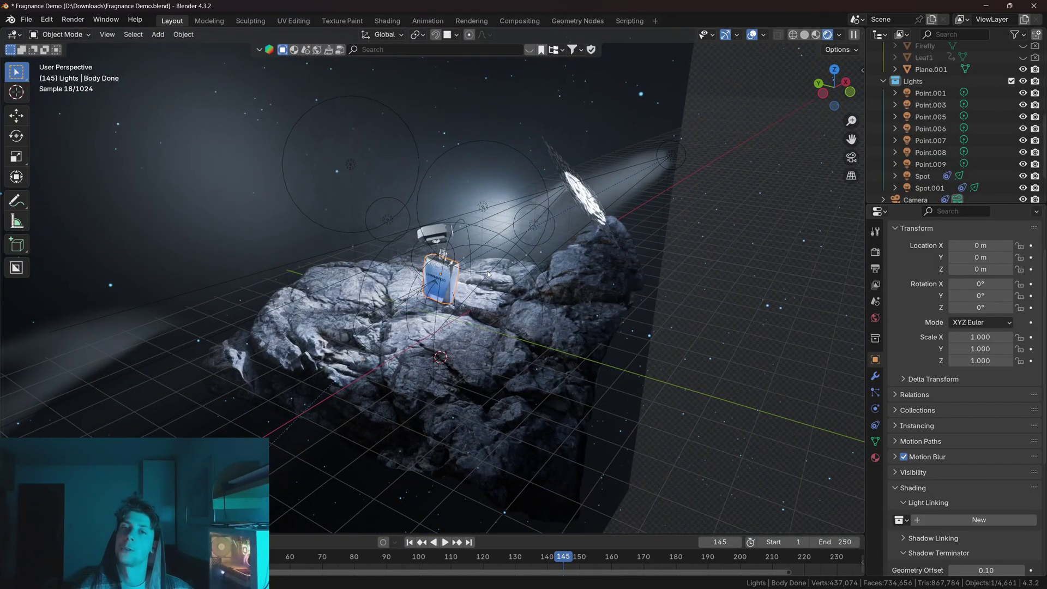
Compare the light setup with the camera view, and examine the bottle and cap up close with overlays hidden
key(KP_0)
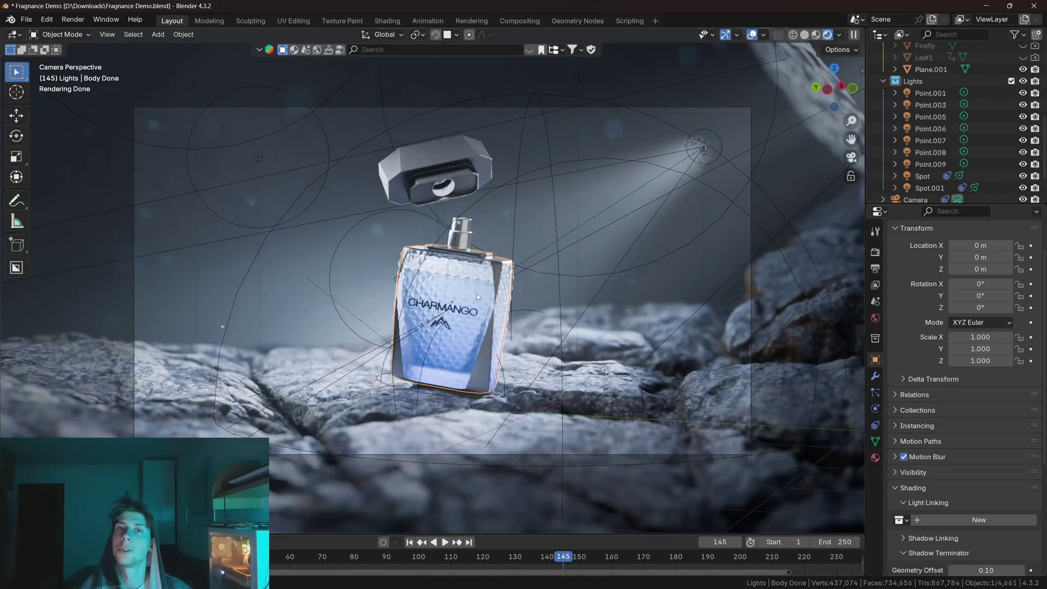
middle_drag(476, 293, 459, 246)
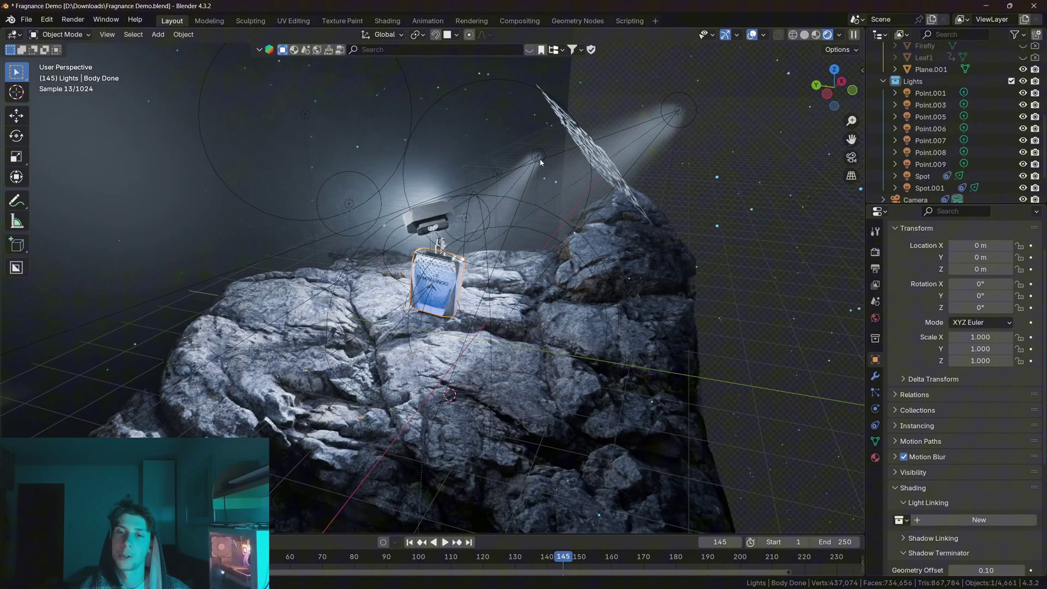
key(KP_0)
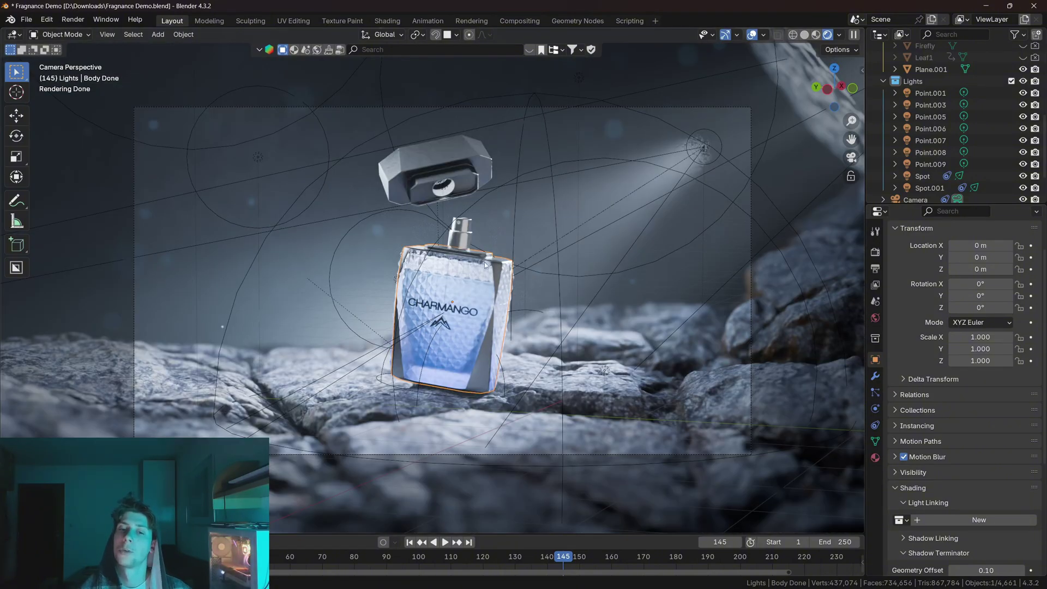
key(shift+alt+z)
scroll(390, 198, up, 8)
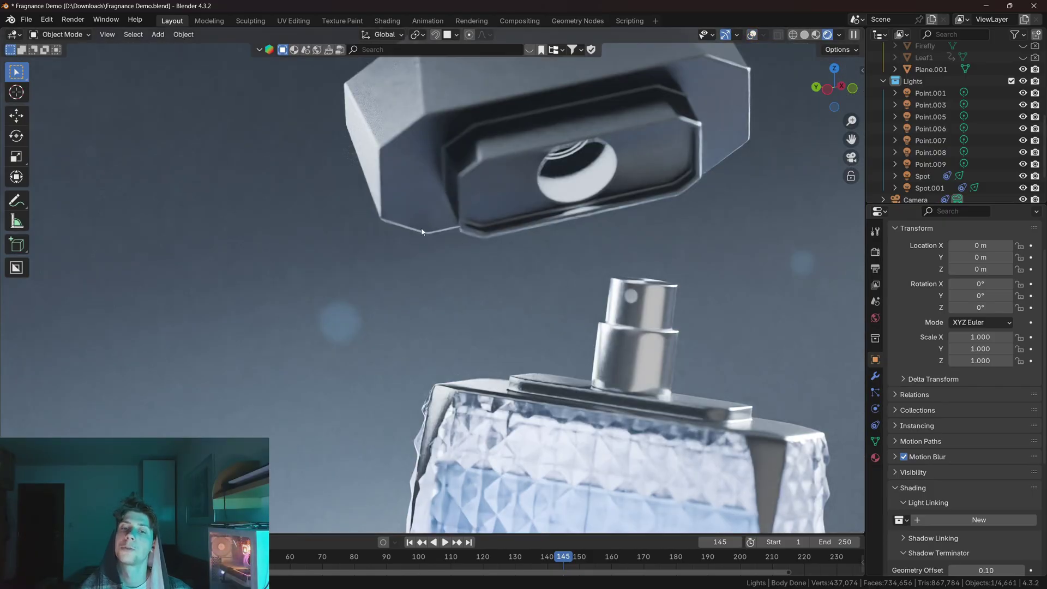
scroll(528, 207, down, 7)
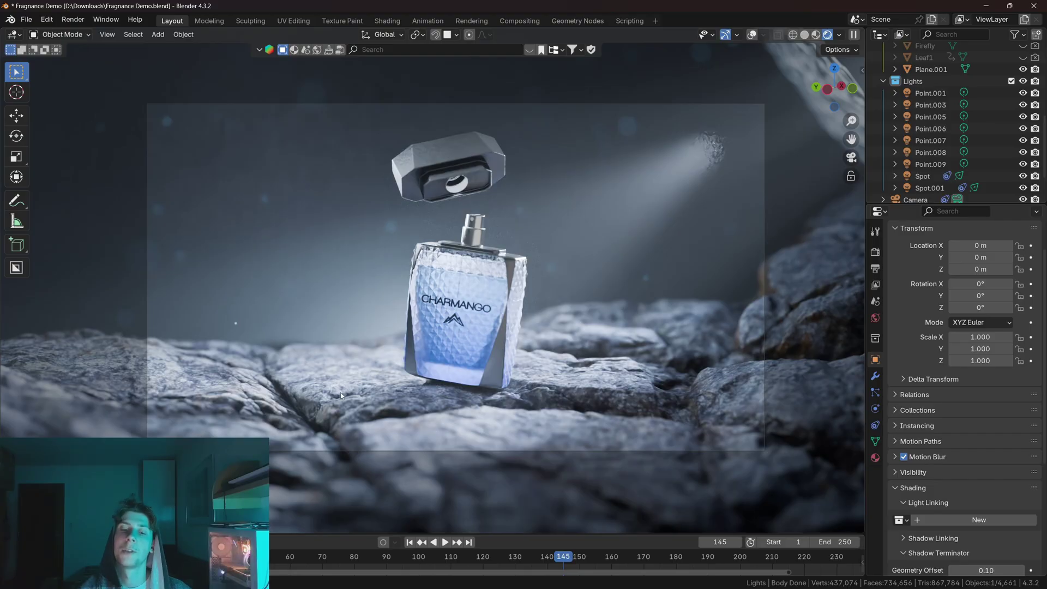
Select all the point lights from Point.001 to Point.009 to examine their placement around the bottle
key(KP_0)
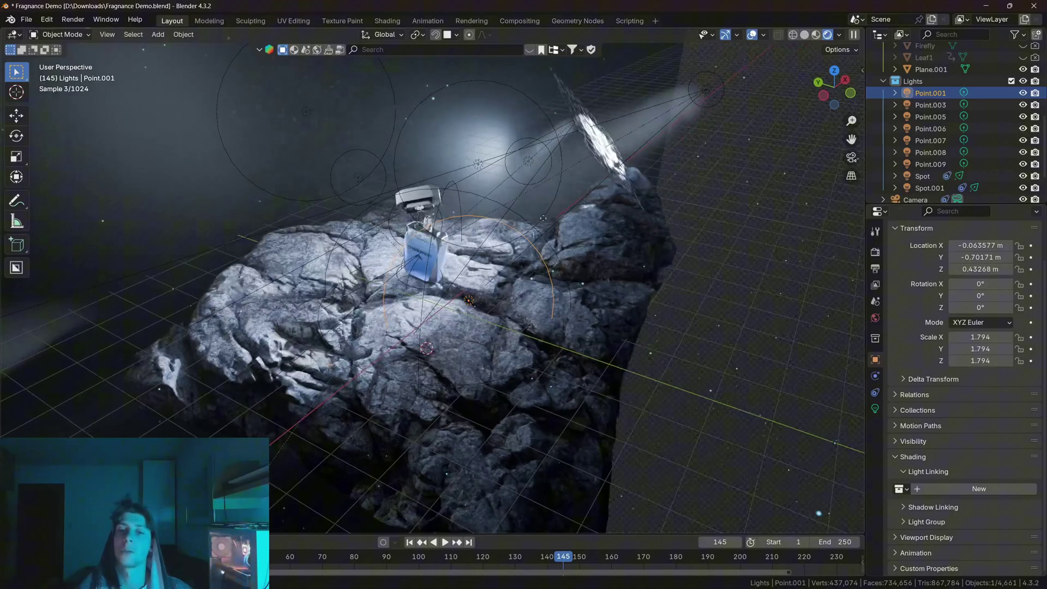
shift+click(930, 164)
key(KP_Decimal)
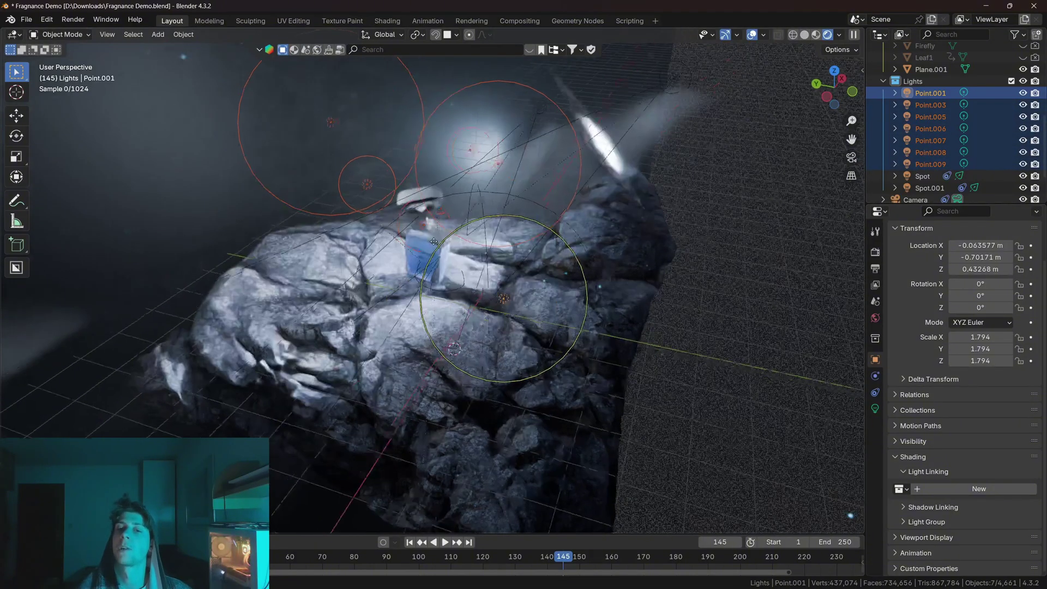
scroll(430, 248, down, 5)
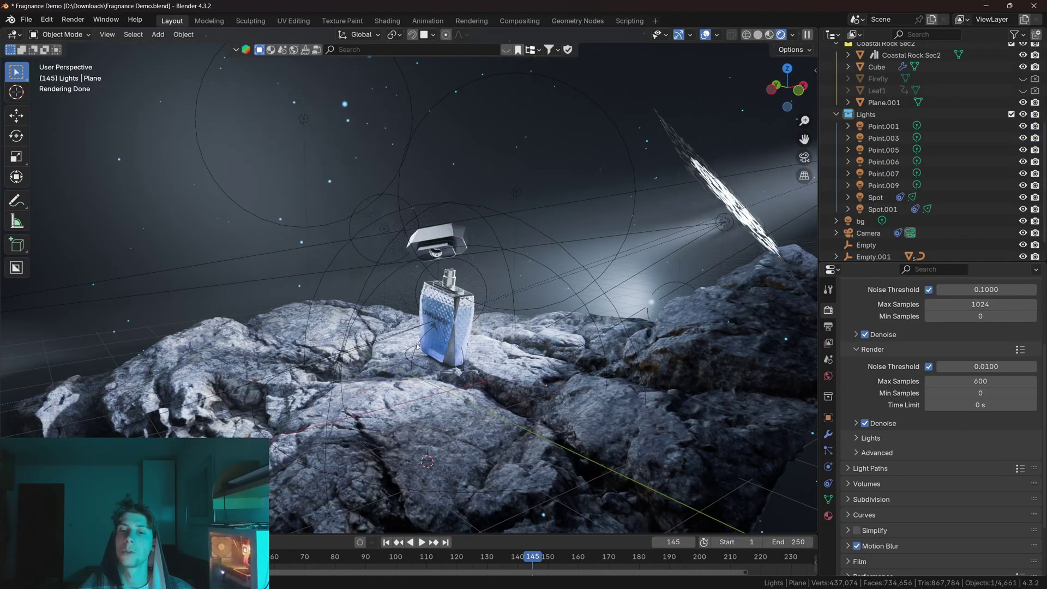
Create a light linking collection named Bottle for the Point.001 light and add the Perfume collection to it
click(889, 126)
click(827, 417)
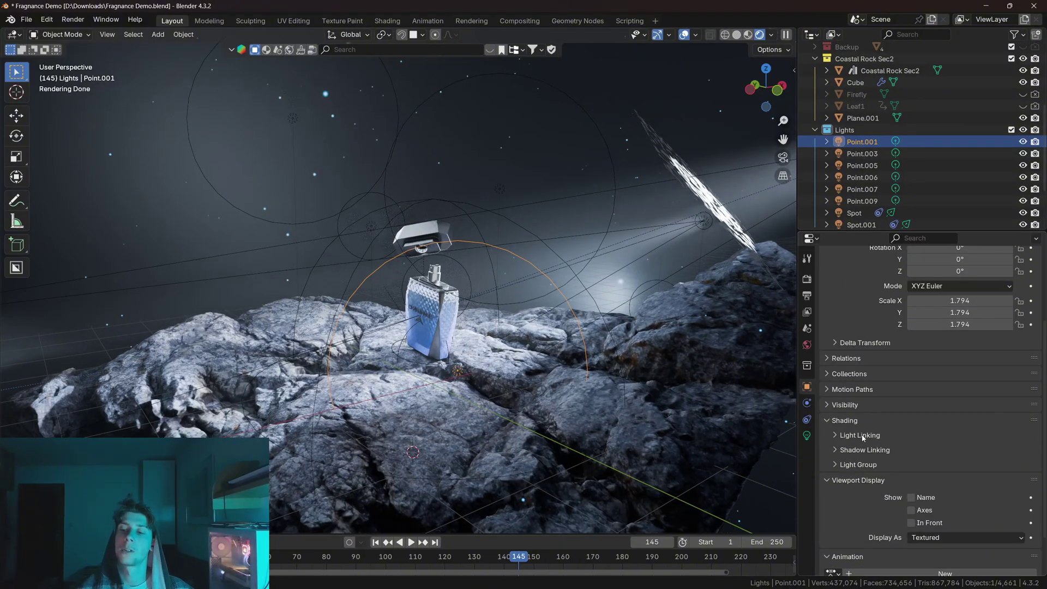
click(862, 436)
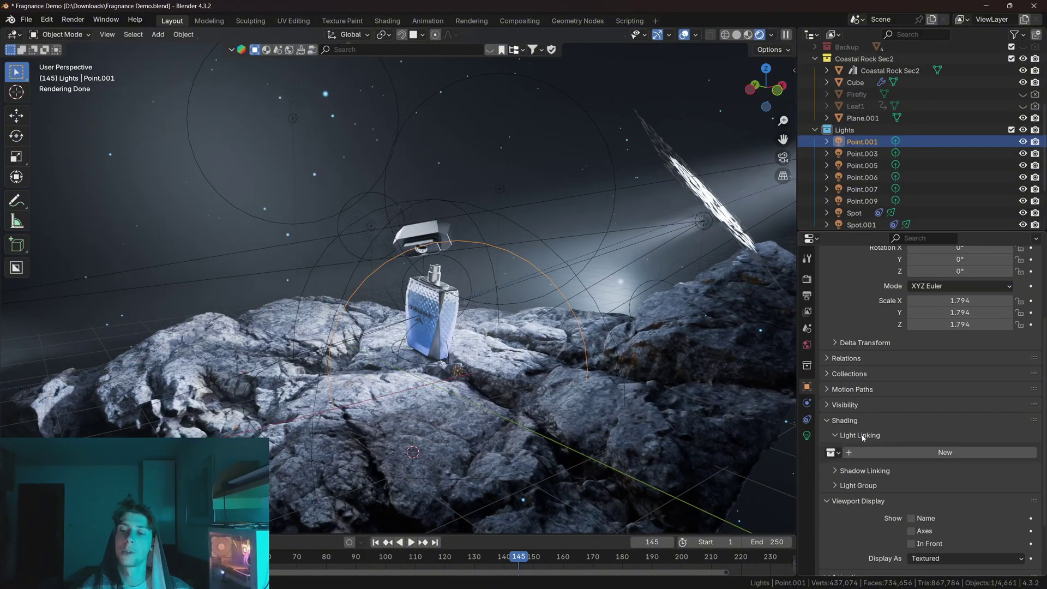
scroll(914, 403, down, 2)
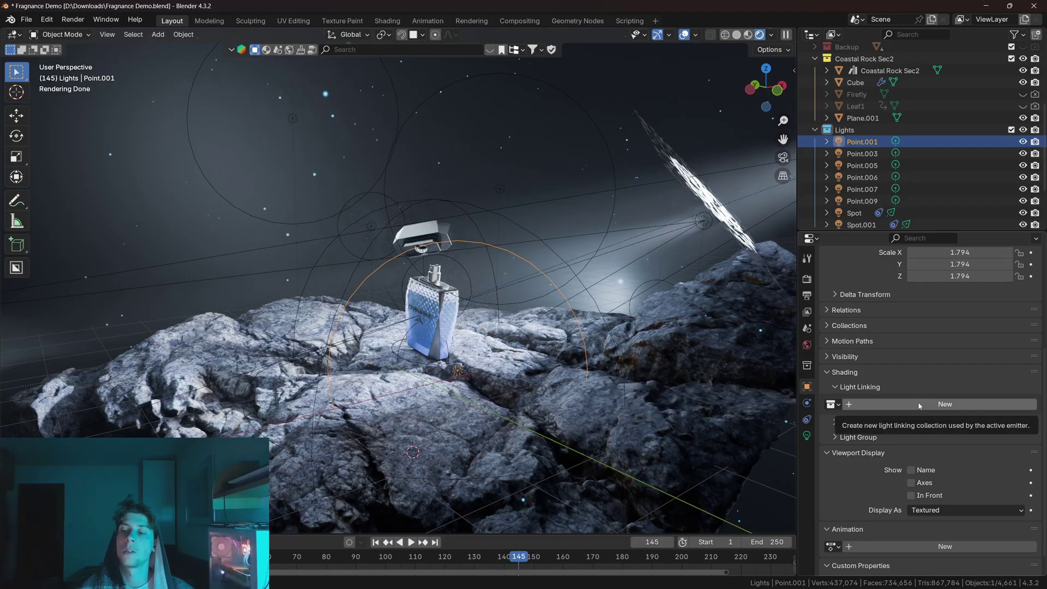
click(927, 404)
double_click(876, 404)
text(Collection)
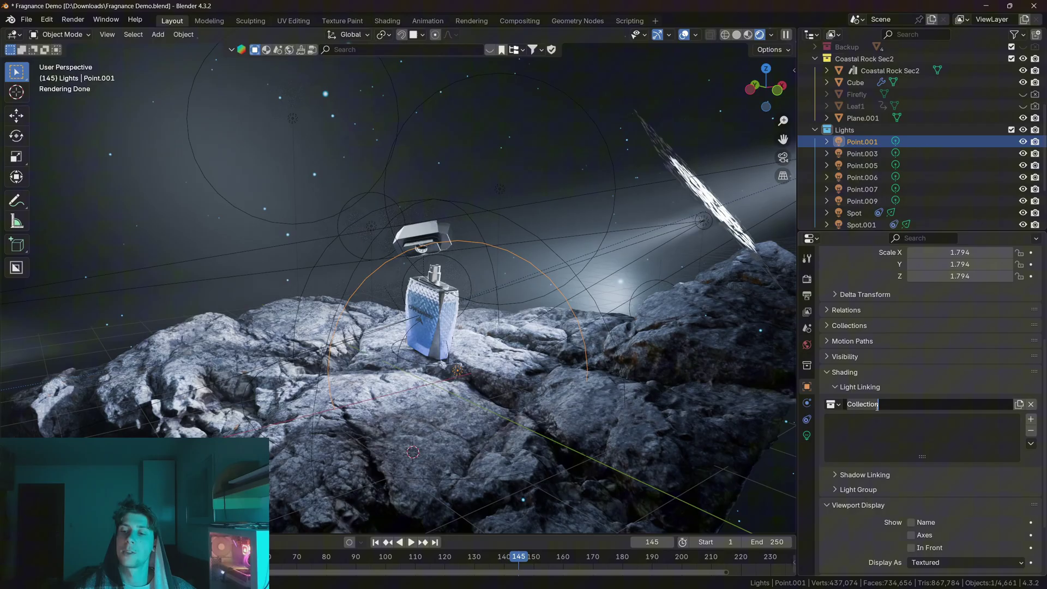
key(ctrl+a)
text(Bottle)
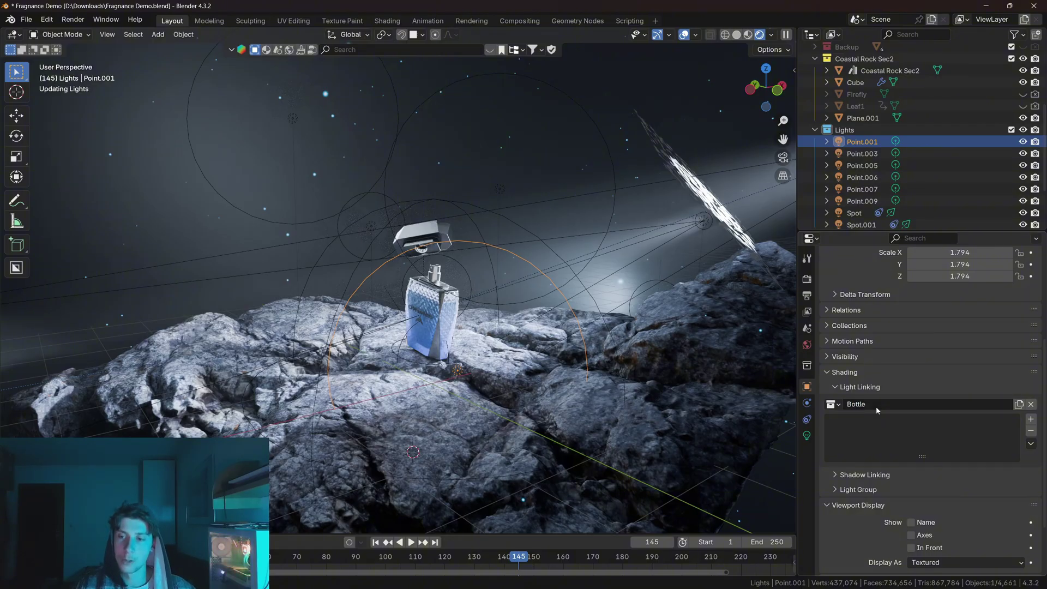
key(Return)
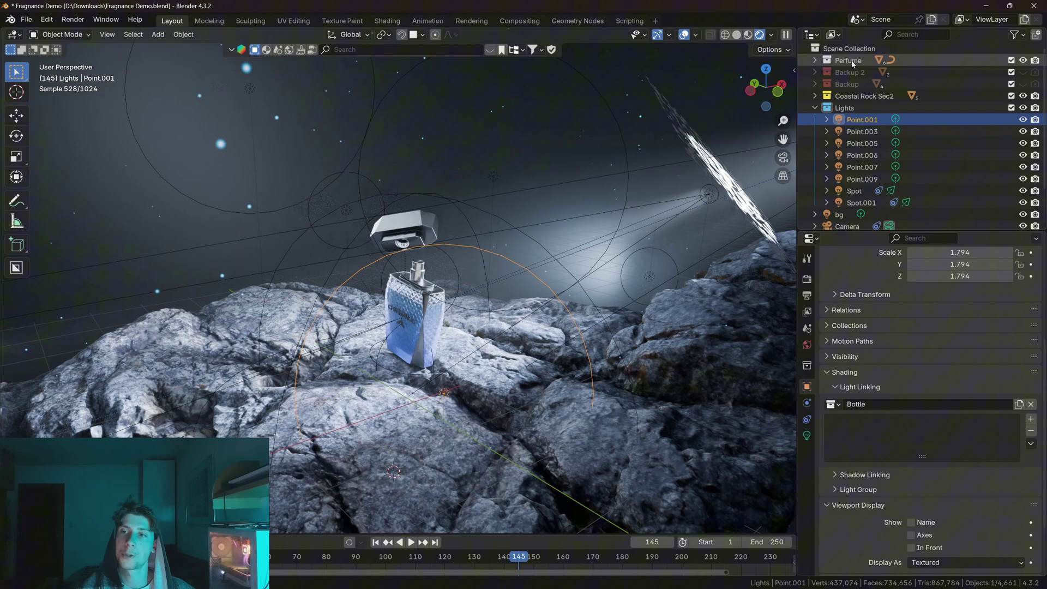
drag(852, 64, 887, 437)
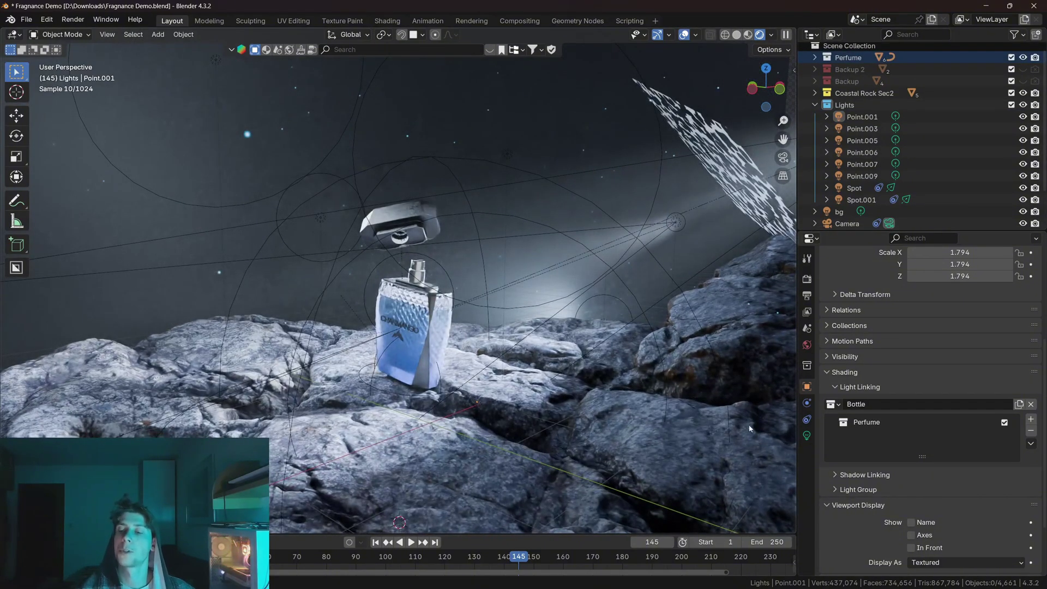
Hide the lights from Point.003 to Spot.001 and examine how Point.001 alone lights the bottle
drag(1023, 129, 1021, 208)
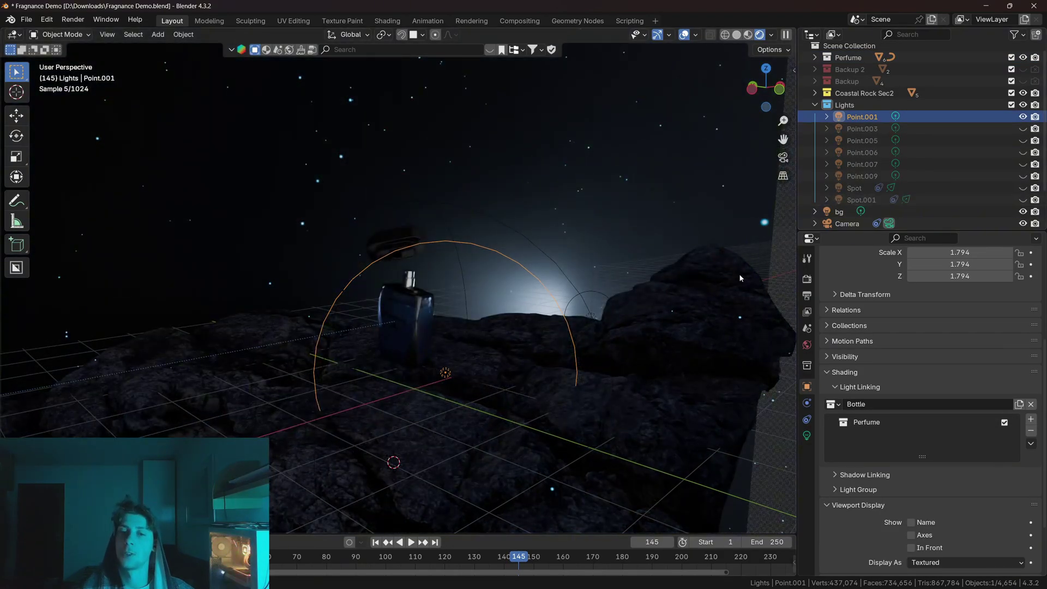
scroll(674, 376, up, 3)
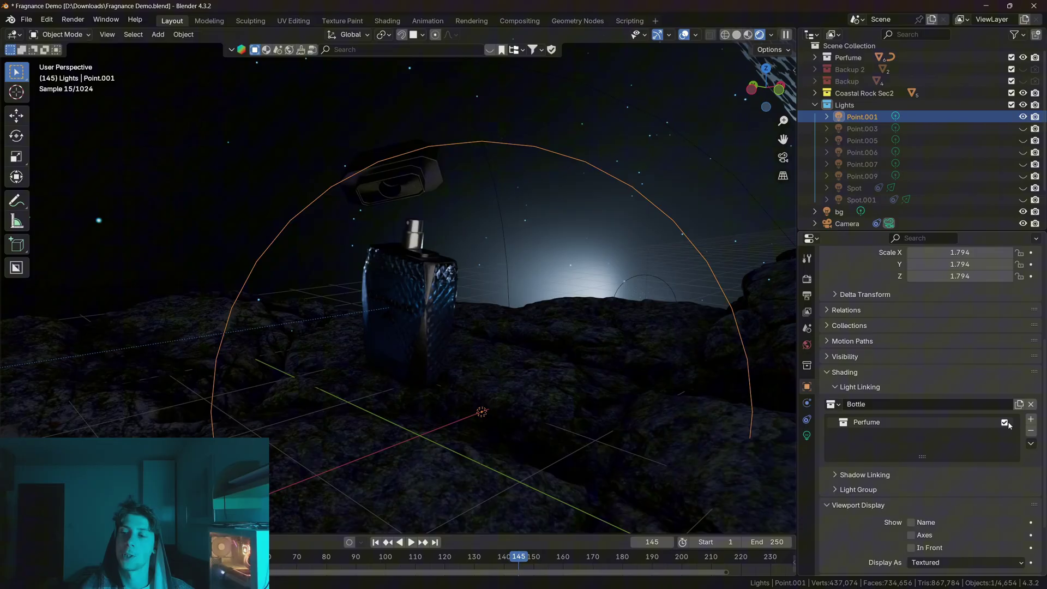
middle_drag(436, 288, 440, 286)
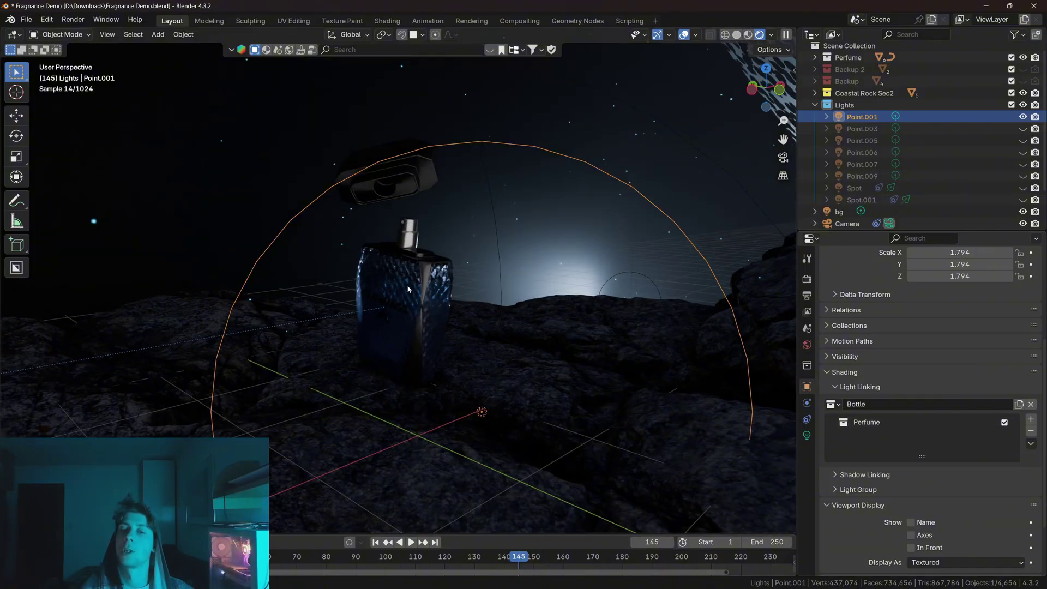
scroll(440, 274, down, 2)
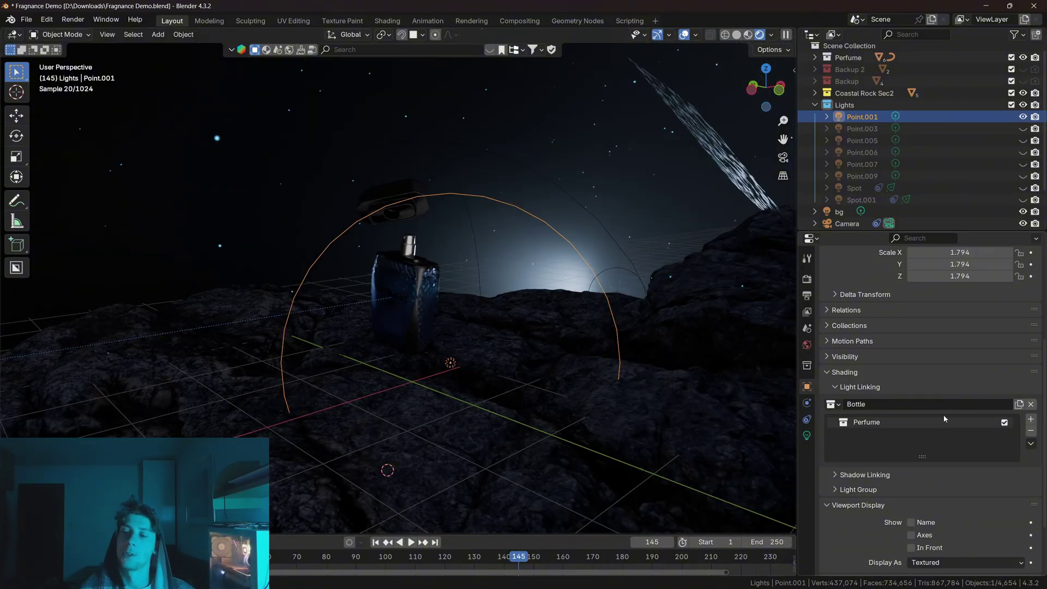
Try excluding Perfume from Point.001's light linking, re-include it, and unhide the other lights
click(1005, 422)
scroll(483, 395, down, 1)
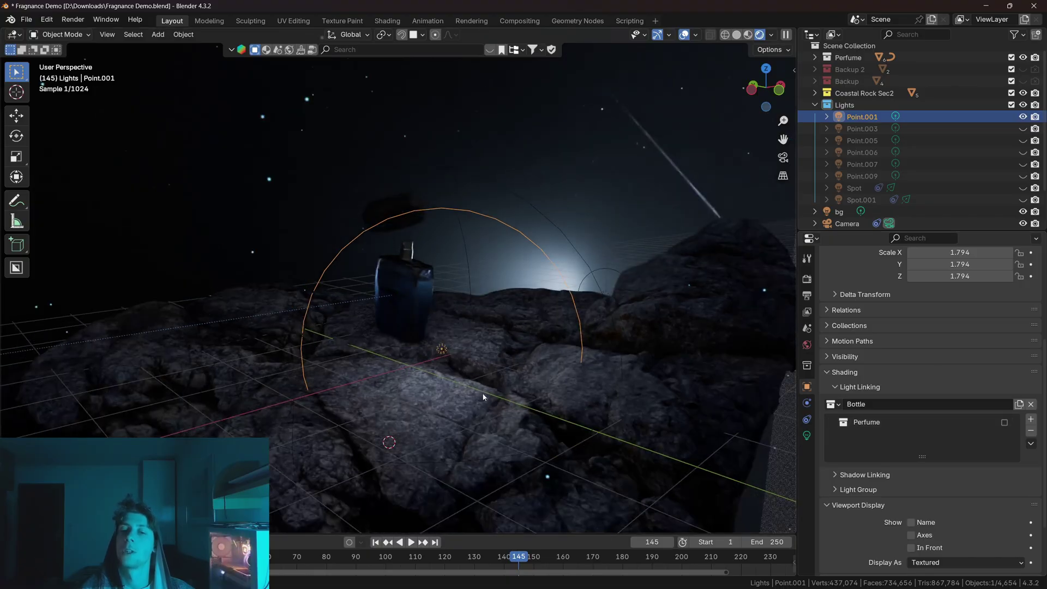
middle_drag(483, 395, 490, 402)
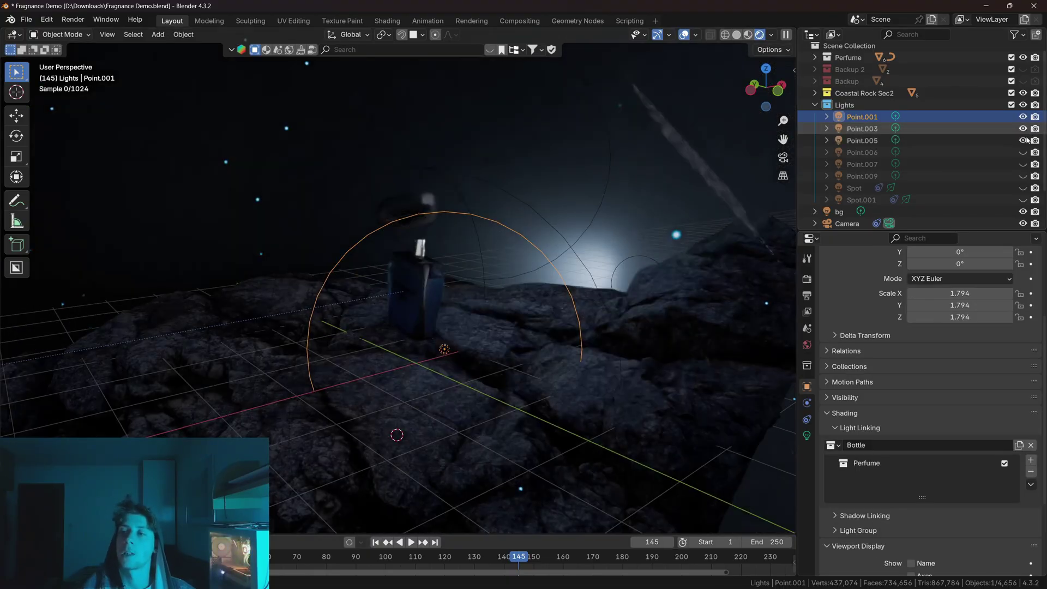
drag(1023, 152, 1022, 200)
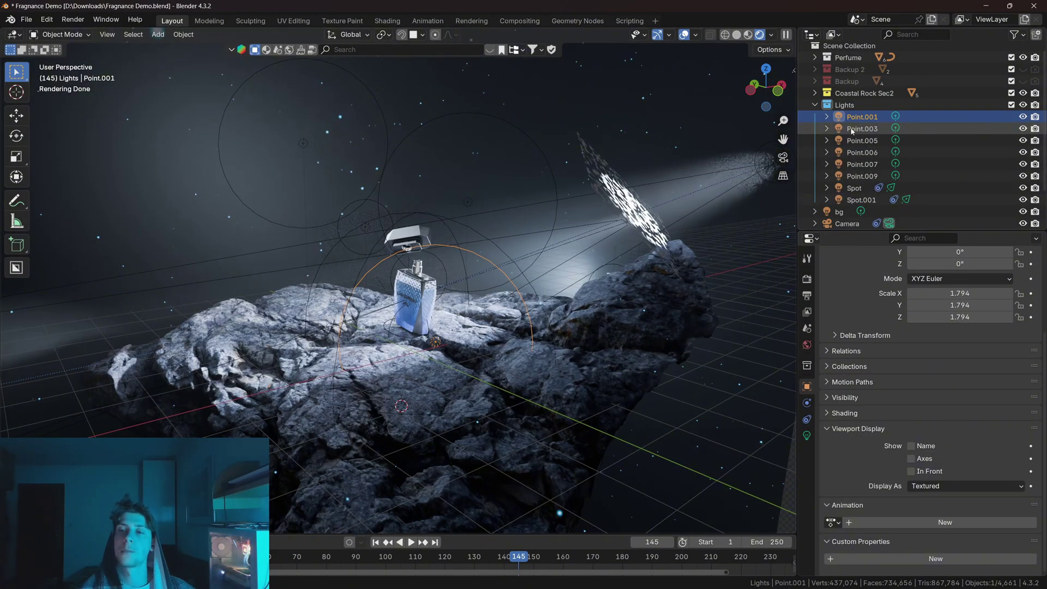
Assign the existing Bottle collection as the light linking collection of the Point.003 light
click(862, 128)
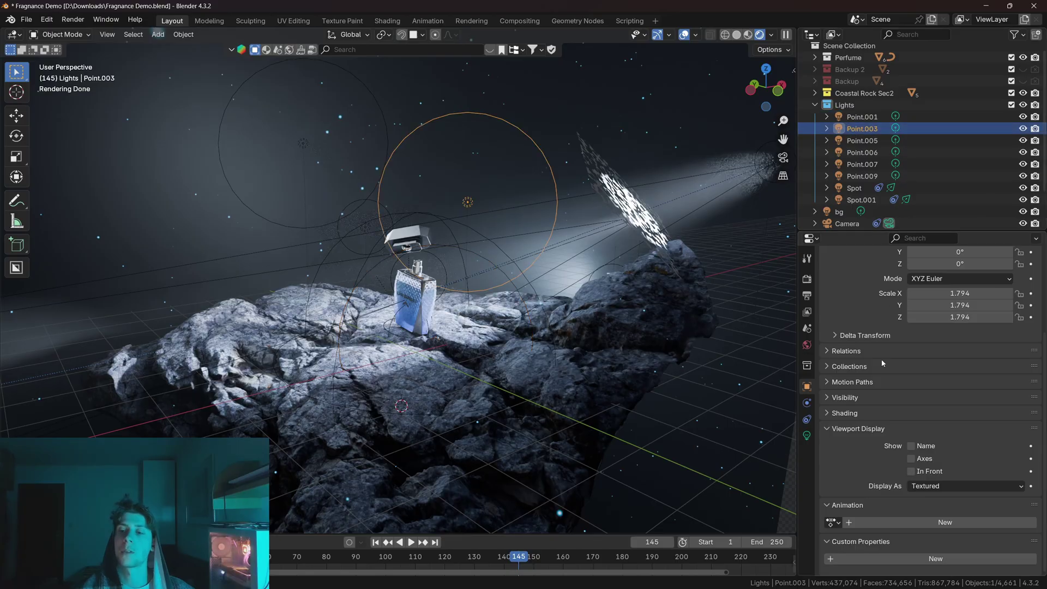
click(879, 413)
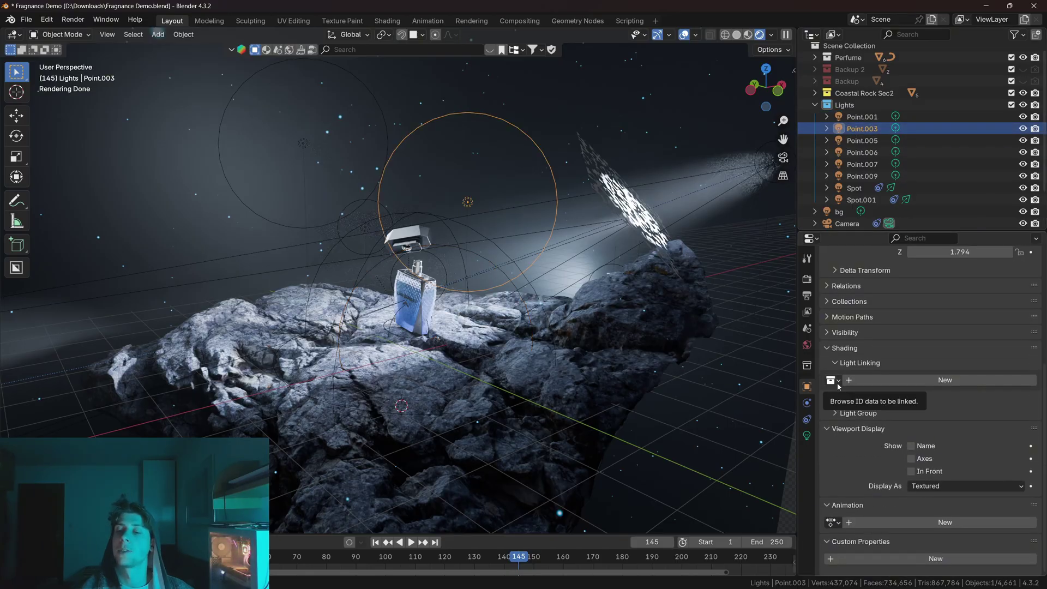
click(834, 380)
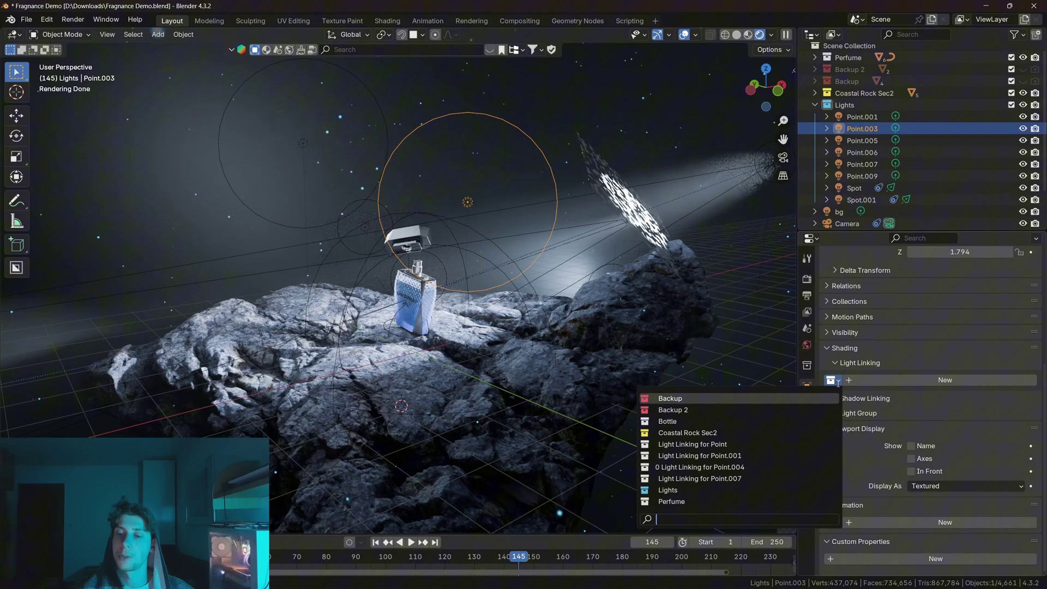
text(bottle)
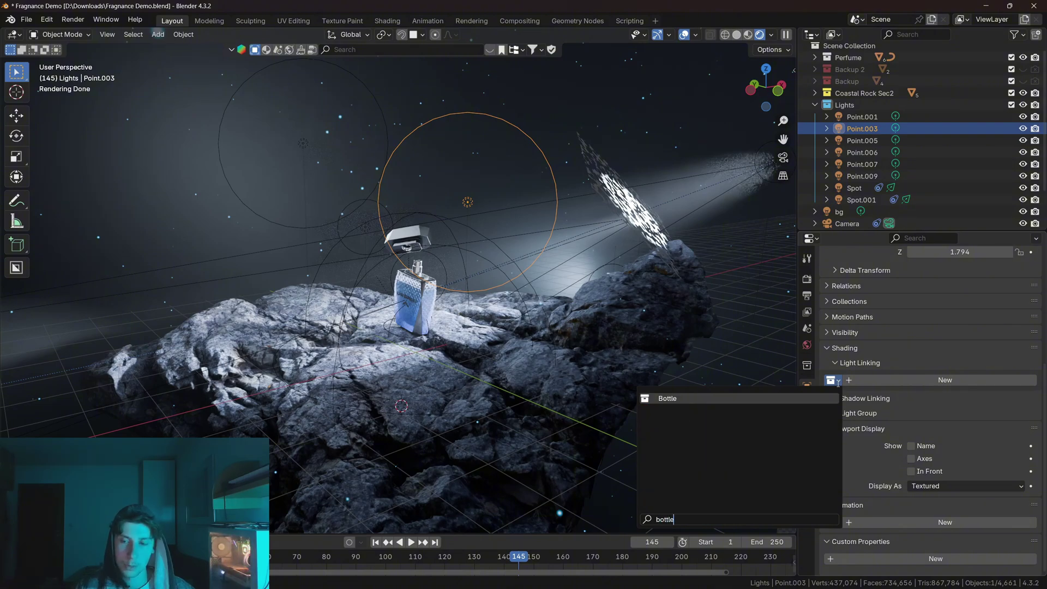
key(Return)
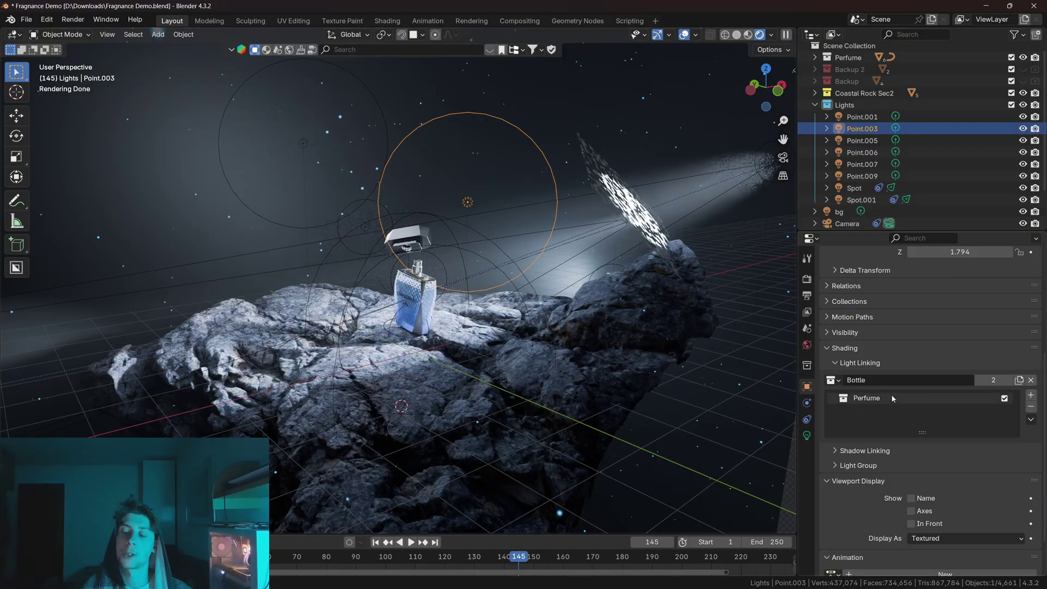
Assign the Bottle collection to the light linking of the Point.005 and Point.006 lights
click(862, 141)
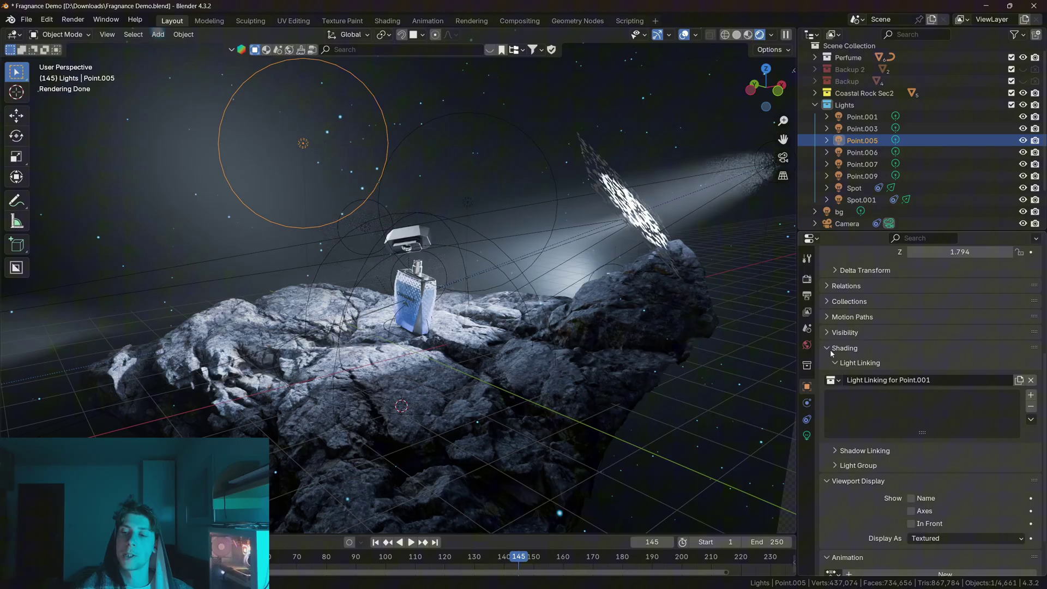
click(831, 380)
text(bott)
key(Return)
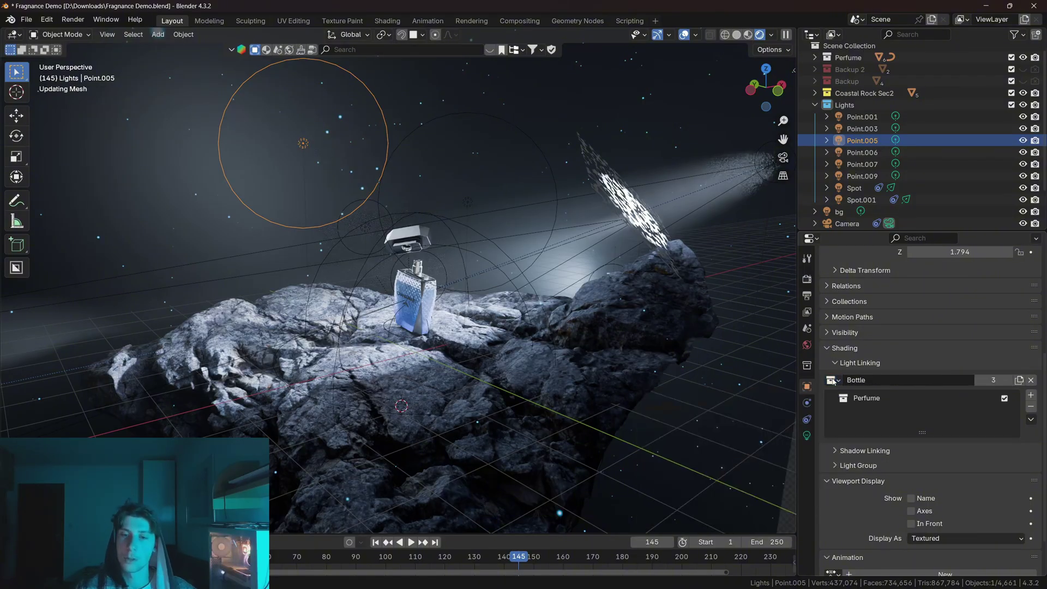
click(875, 153)
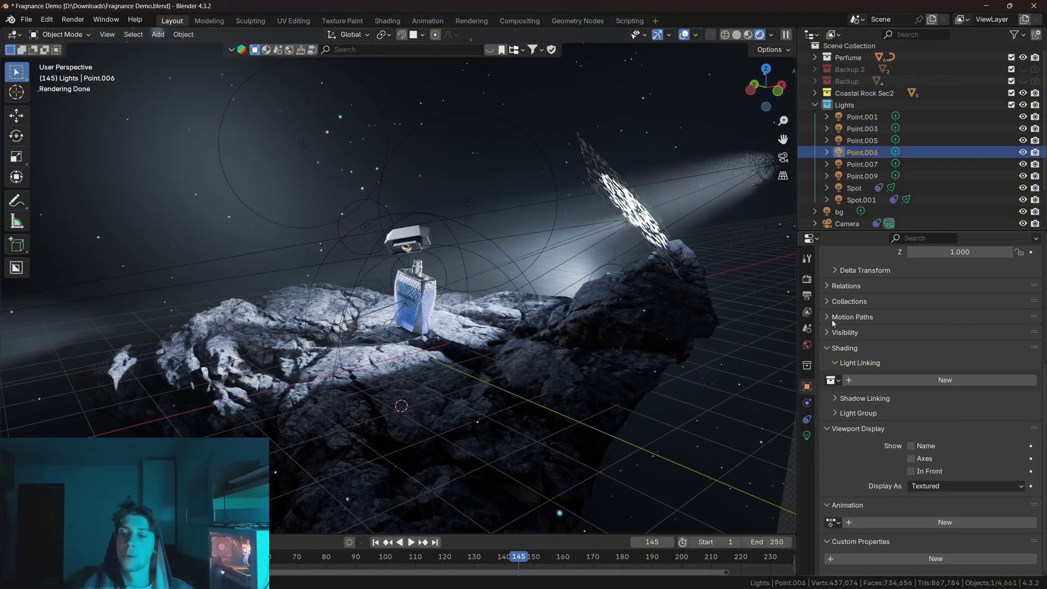
click(831, 380)
text(bot)
key(Return)
Link the Point.007 and Point.009 lights to the Bottle light linking collection as well
click(861, 164)
click(832, 380)
text(bot)
key(Return)
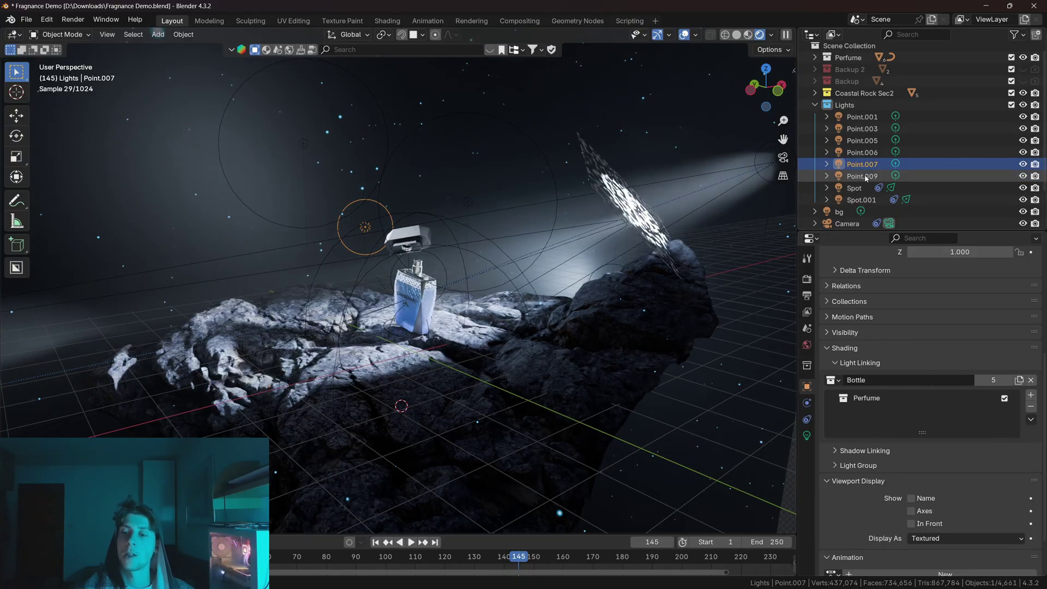
click(862, 176)
click(831, 380)
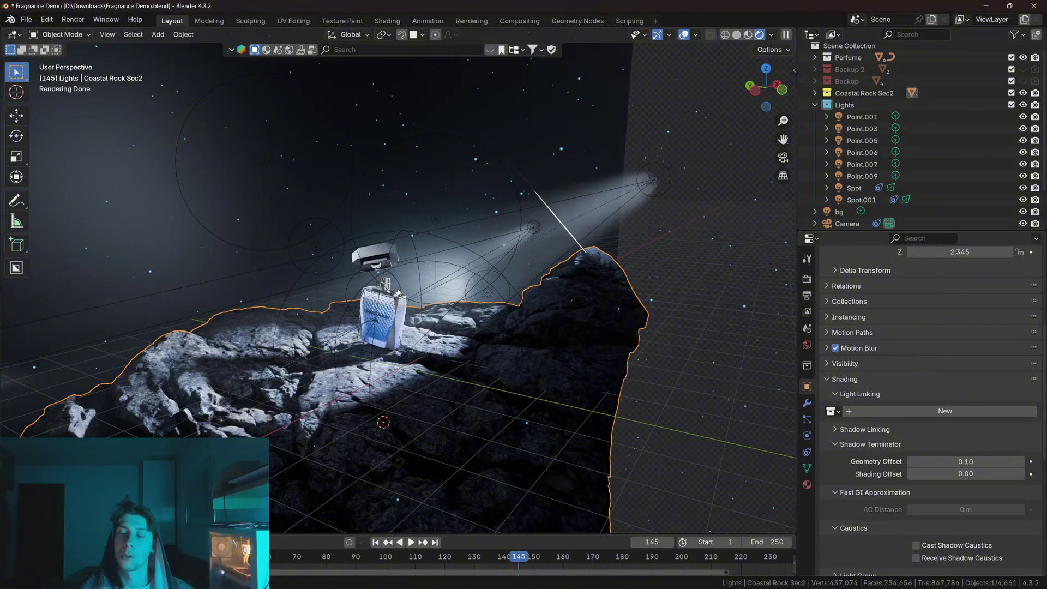
Inspect the Spot and Spot.001 lights, the rock and the Volume object to examine how the beams fill the scene
click(535, 229)
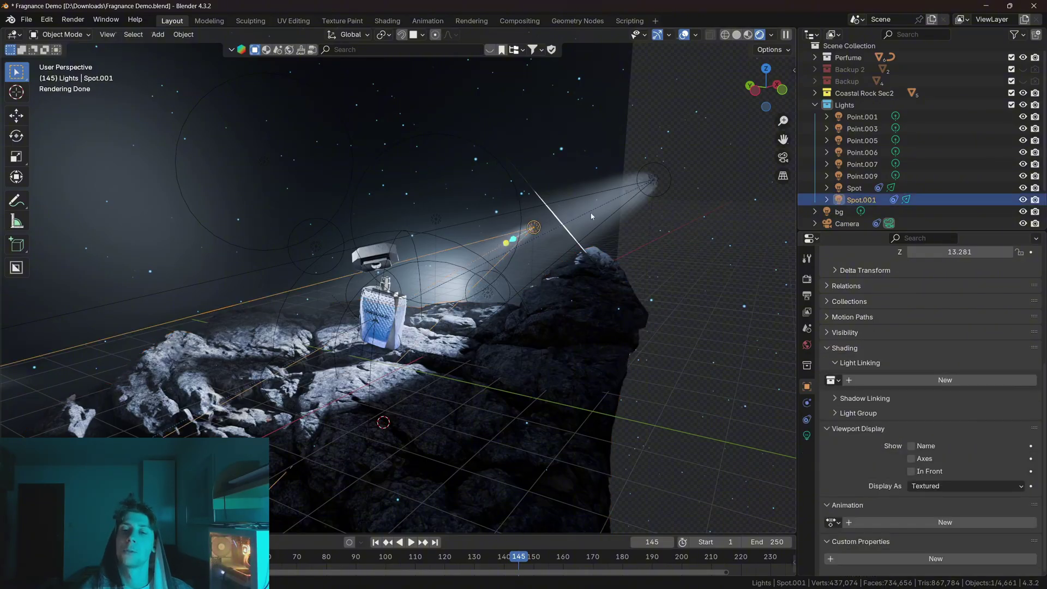
click(654, 181)
middle_drag(567, 232, 456, 282)
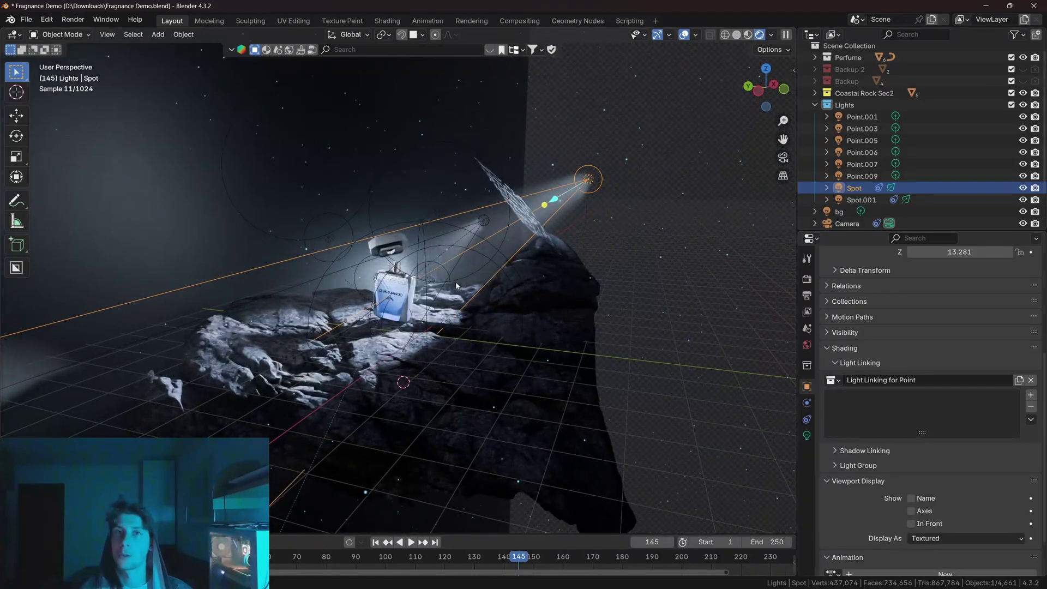
click(594, 275)
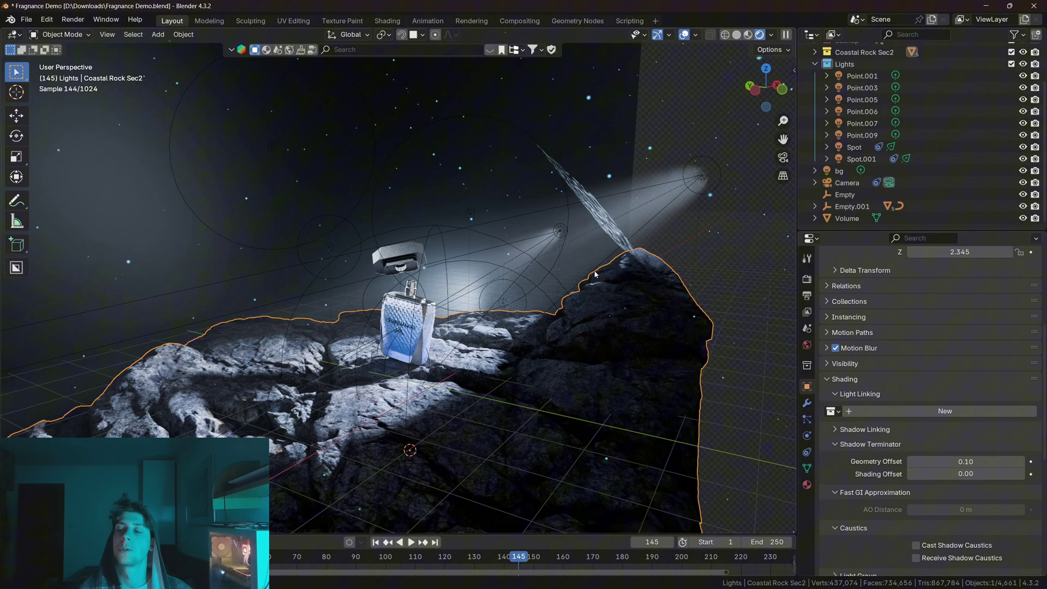
click(1022, 218)
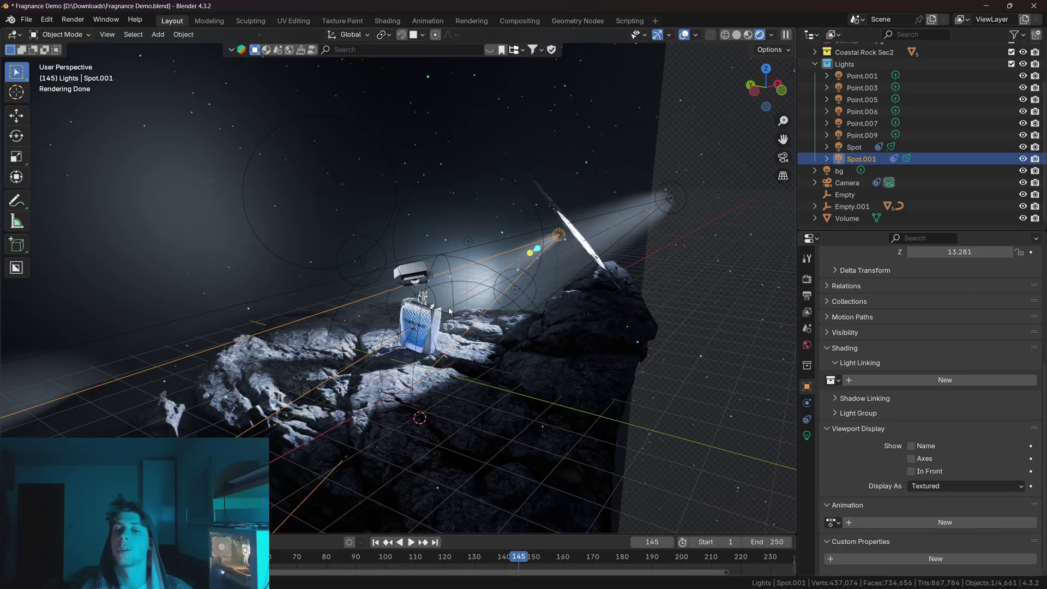
click(551, 322)
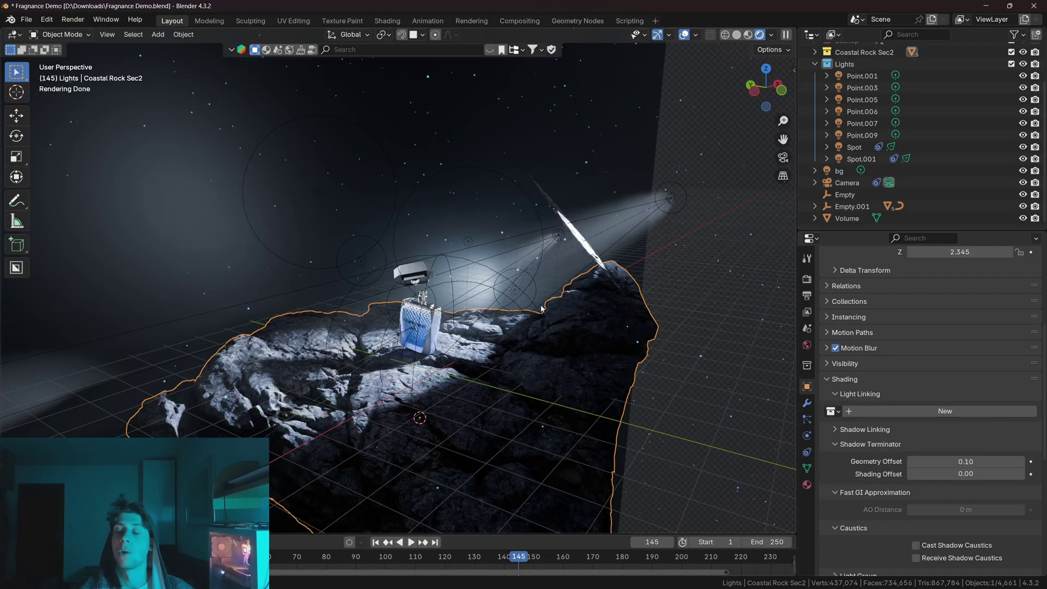
click(529, 200)
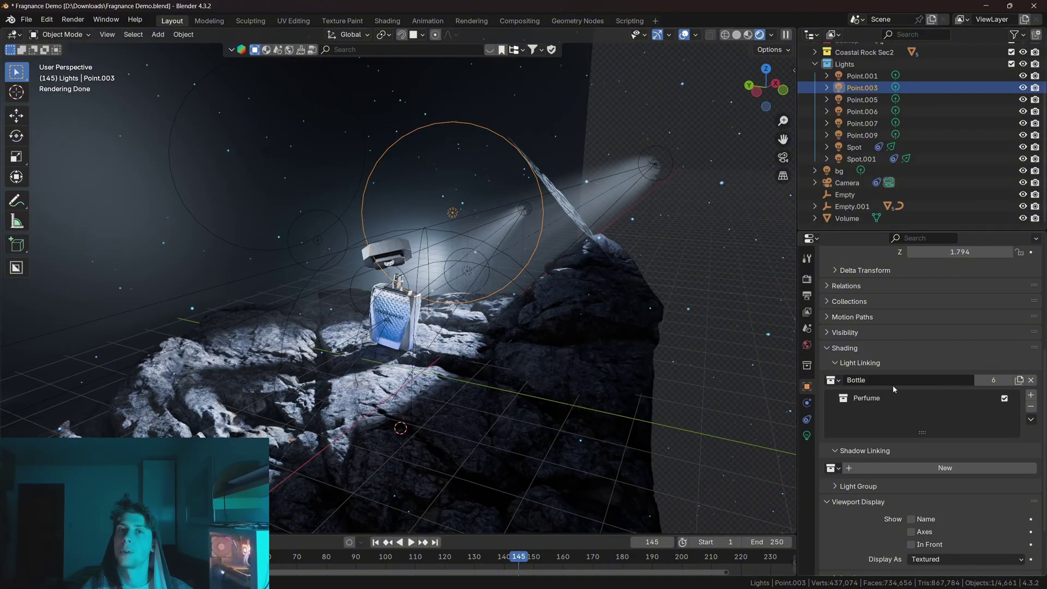
View the shot through the camera and hide the overlays to examine the Spot.001 beam beside the bottle
click(806, 279)
key(KP_0)
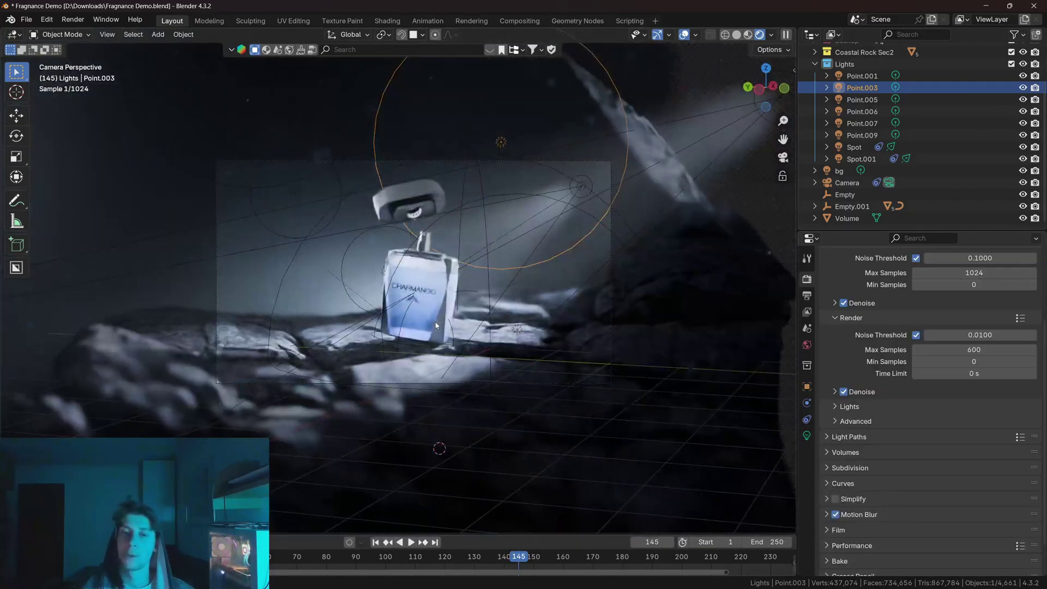
scroll(435, 326, up, 2)
click(684, 34)
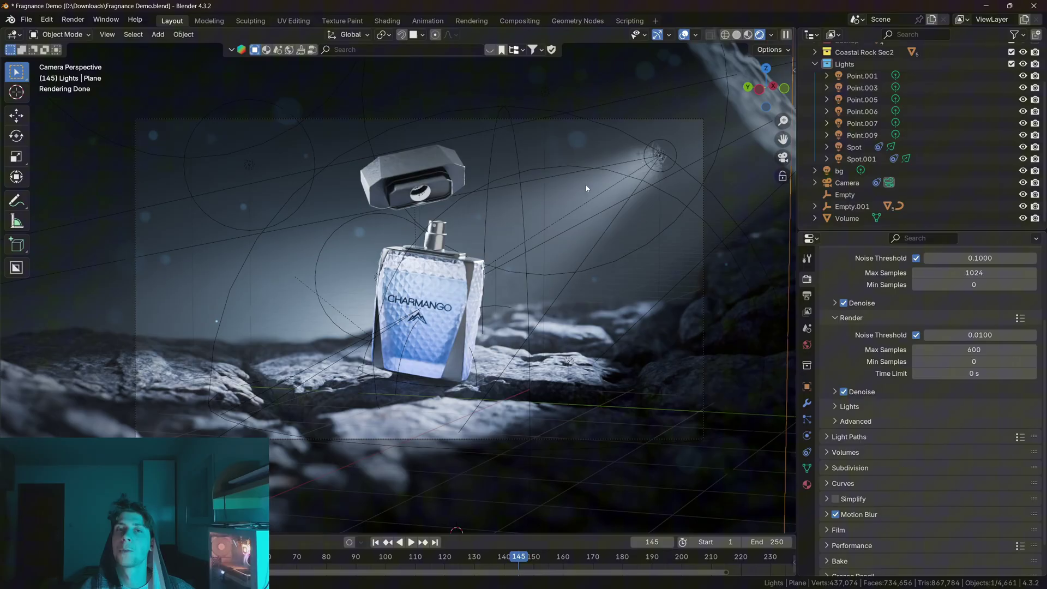
click(660, 157)
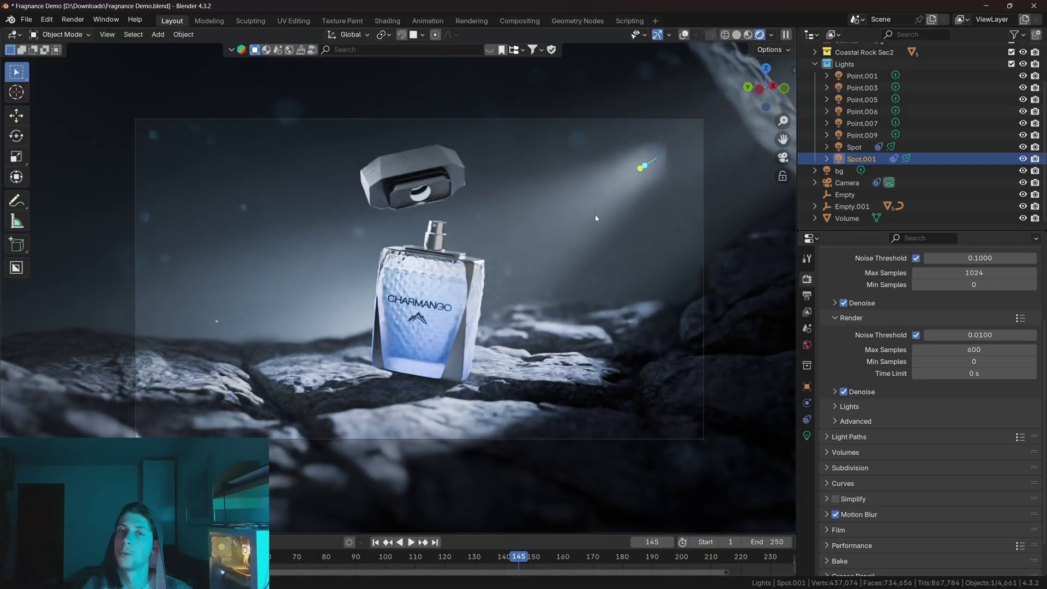
Compare the distant spot light's beam outside the camera frame with the beam near the bottle
click(704, 176)
shift+middle_drag(705, 175, 375, 292)
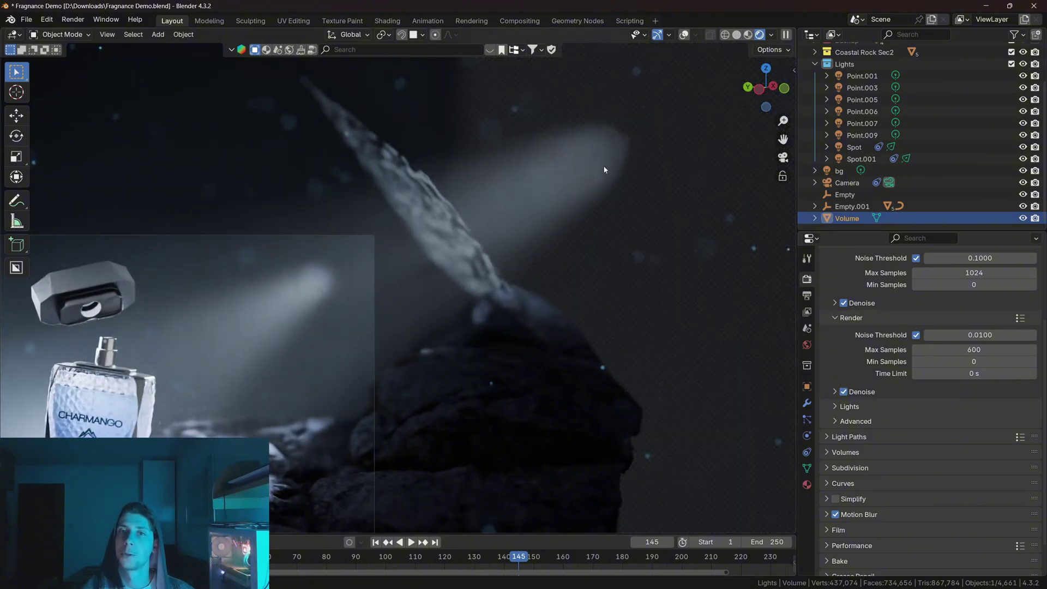
middle_drag(604, 170, 577, 171)
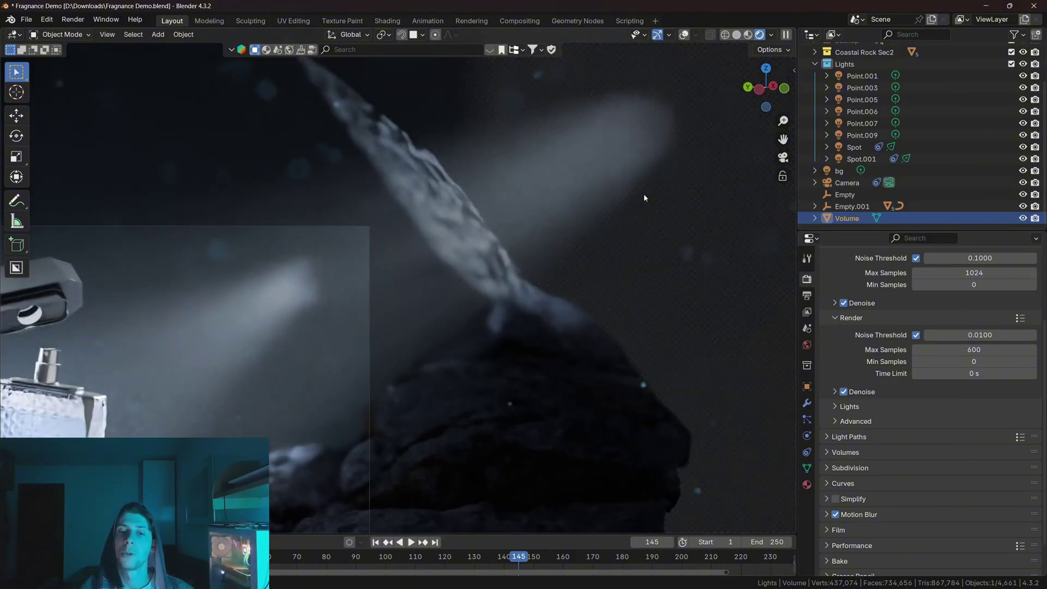
click(311, 271)
shift+middle_drag(311, 271, 510, 205)
scroll(493, 215, up, 3)
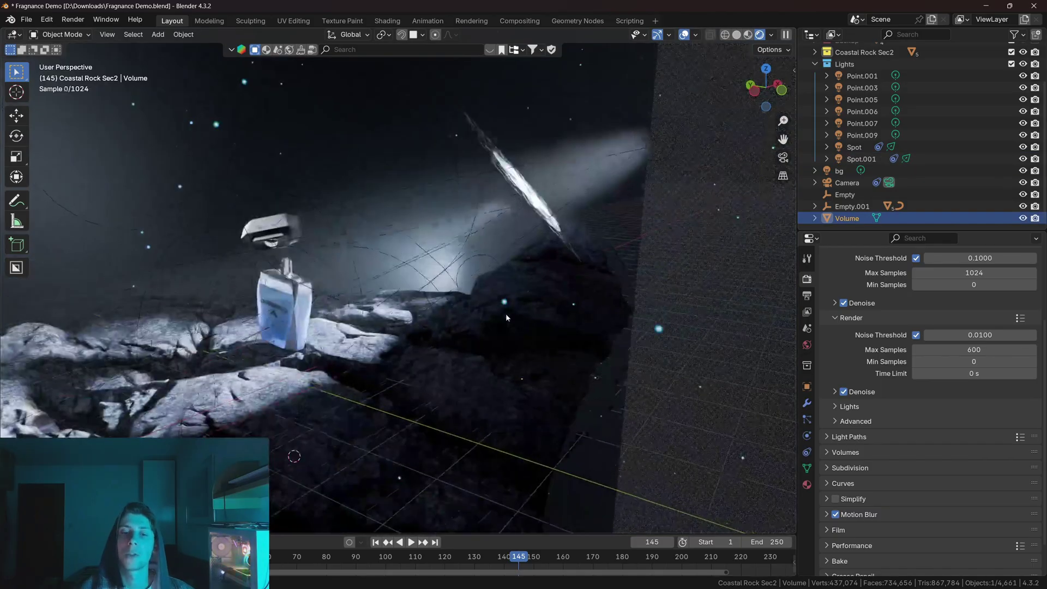
Create a light linking collection for the Spot.001 light and name it Spot light
middle_drag(505, 315, 516, 321)
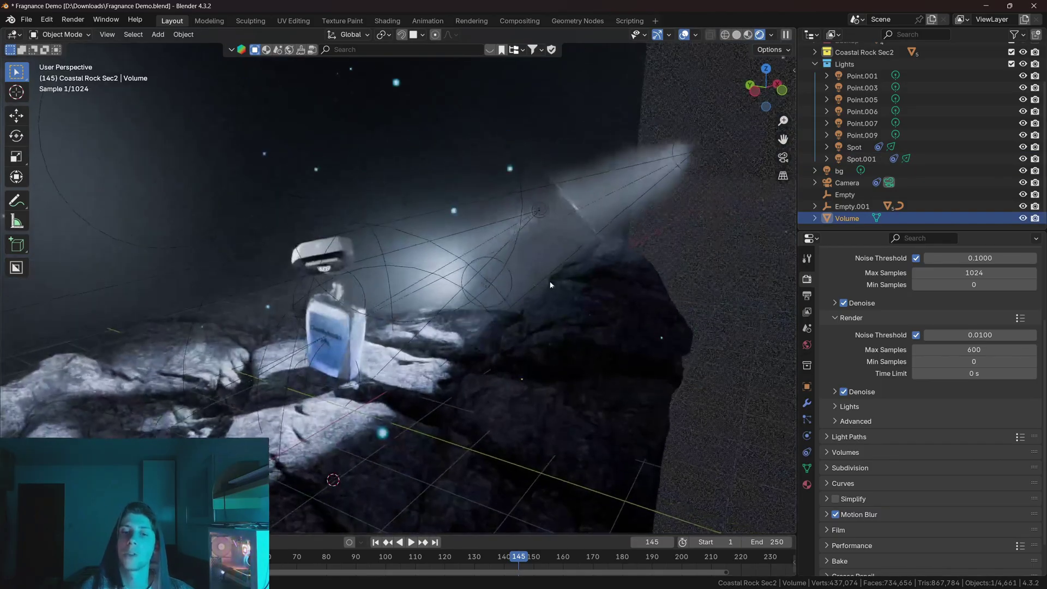
click(540, 209)
click(807, 386)
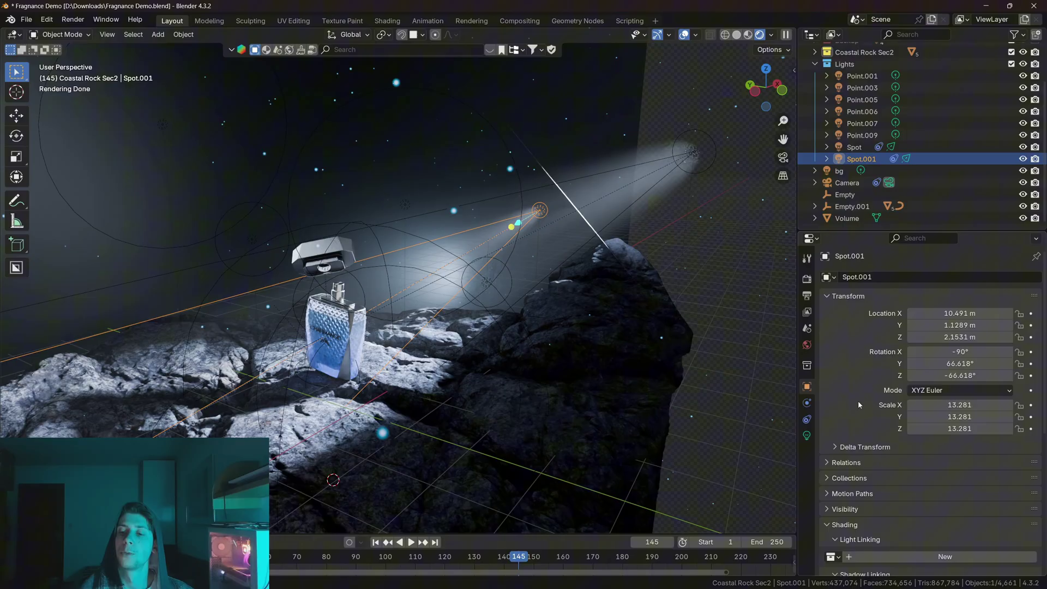
scroll(853, 464, down, 3)
scroll(854, 463, down, 4)
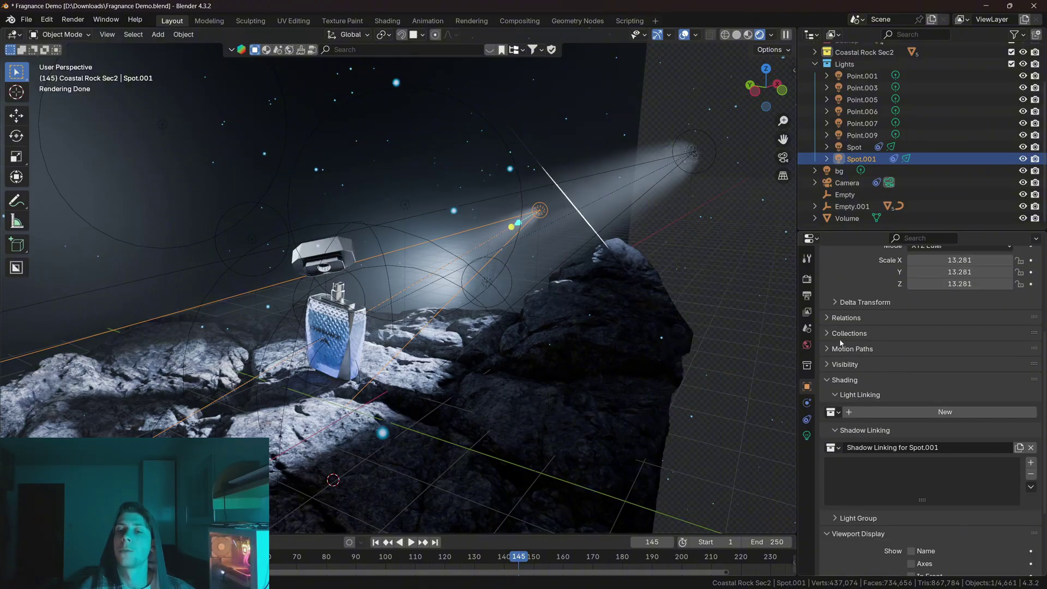
click(912, 413)
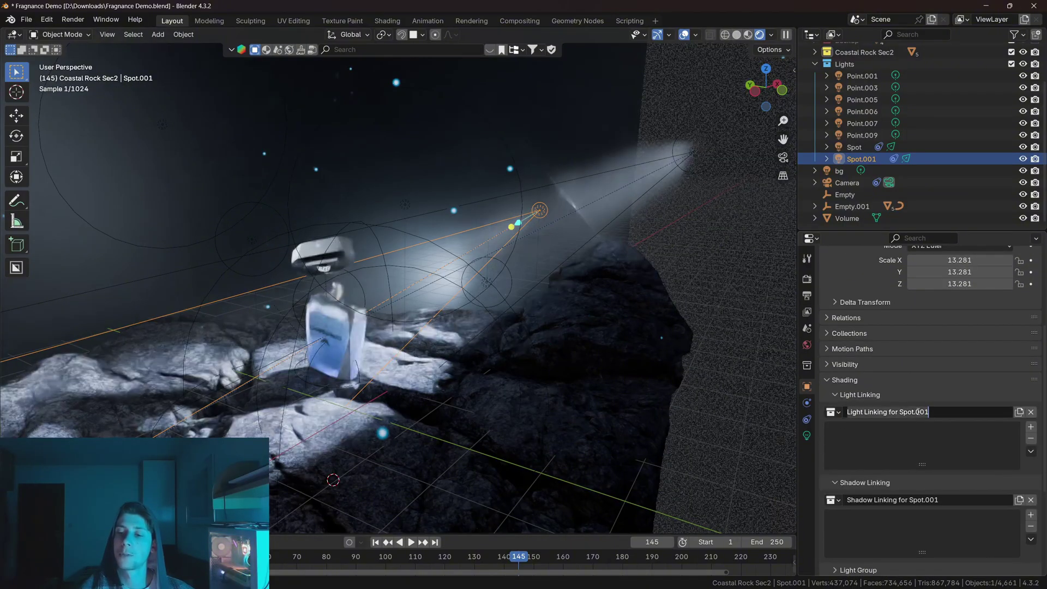
key(ctrl+a)
text(Sp)
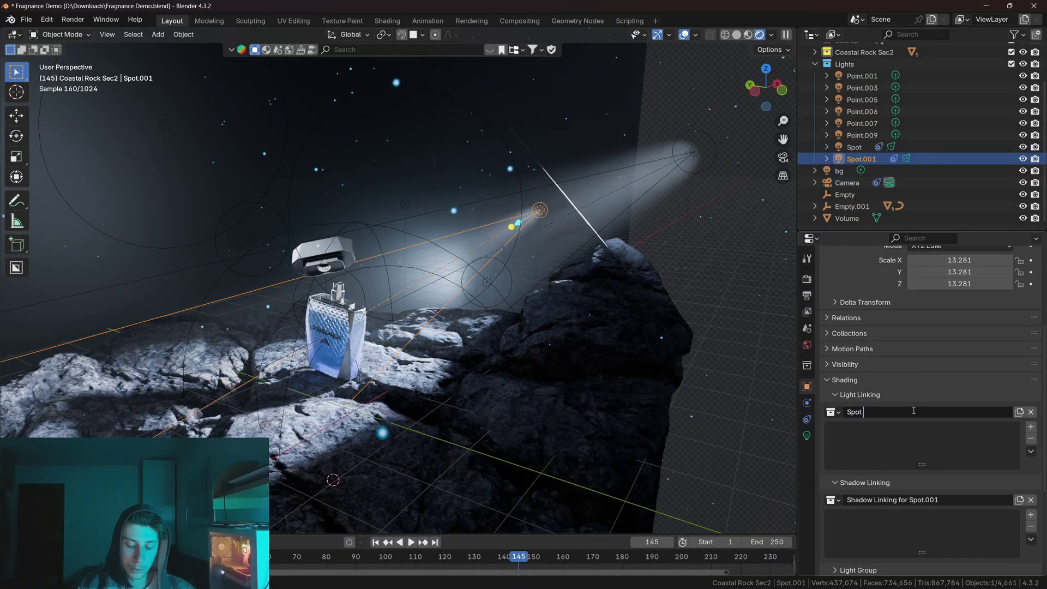
text(ot light)
key(Return)
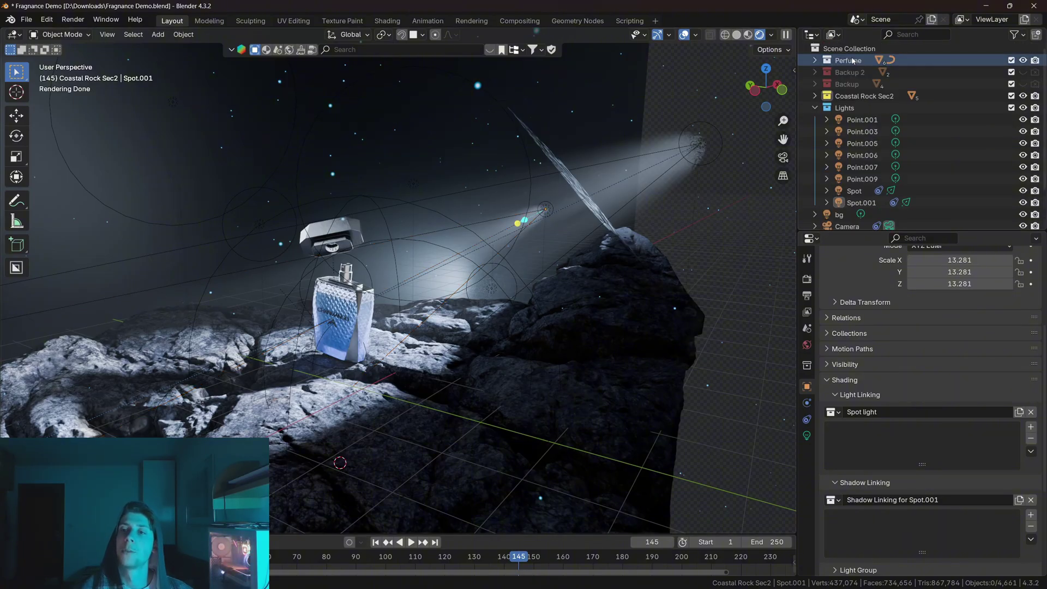
Add the Perfume and Coastal Rock Sec2 collections to Spot.001's light linking, checking the result through the camera
drag(853, 60, 870, 429)
key(KP_0)
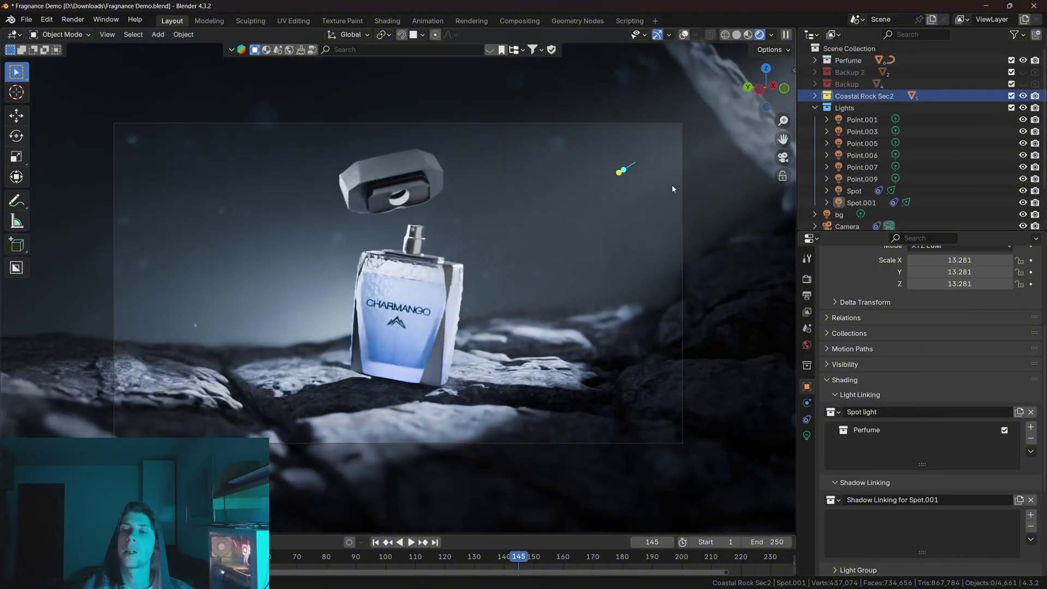
scroll(864, 95, down, 1)
drag(864, 89, 866, 448)
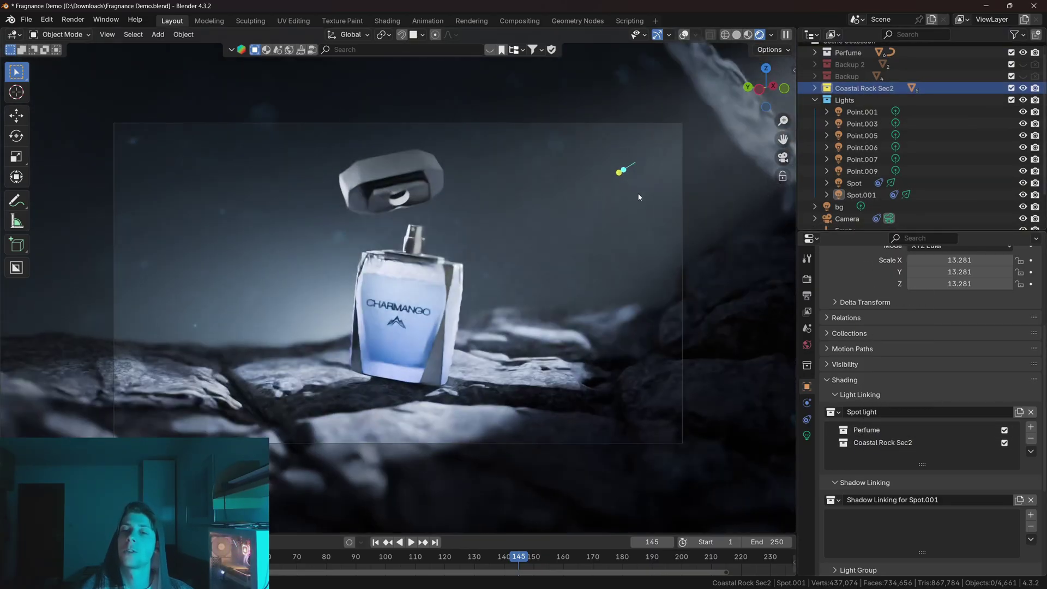